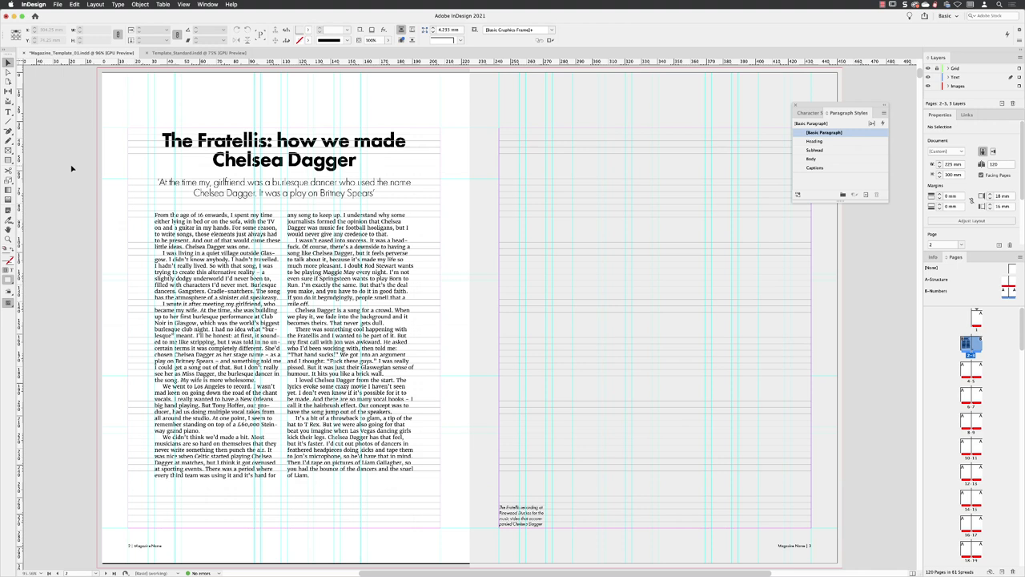
- Select all the article frames and caption on spread 2–3 and copy them
left_click(74, 5)
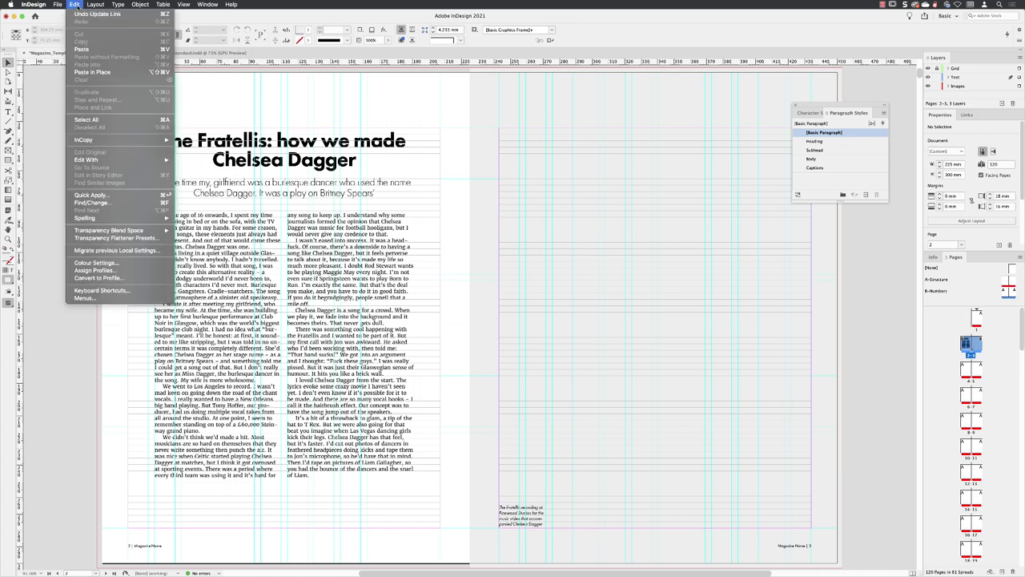
left_click(100, 120)
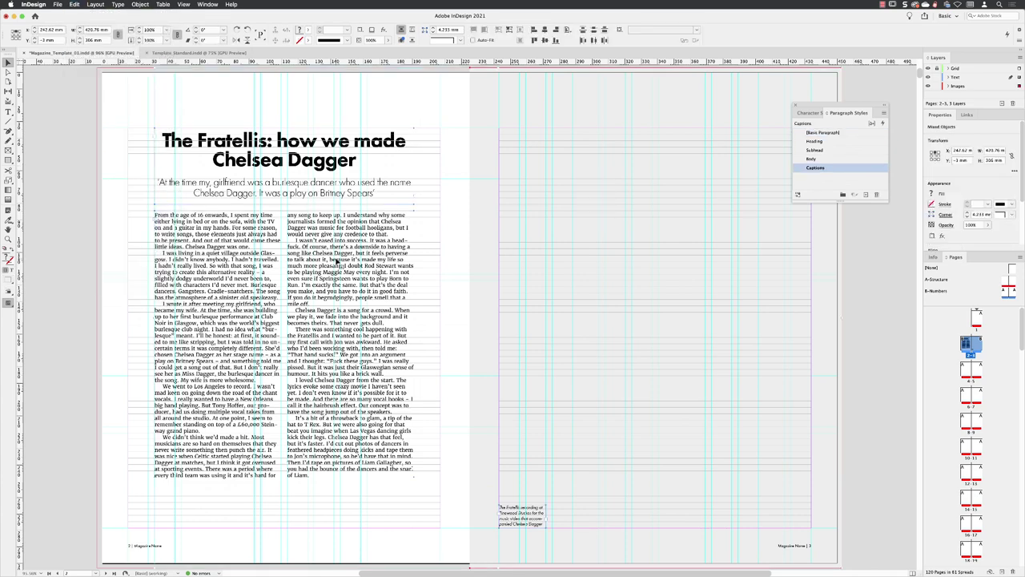
left_click(75, 4)
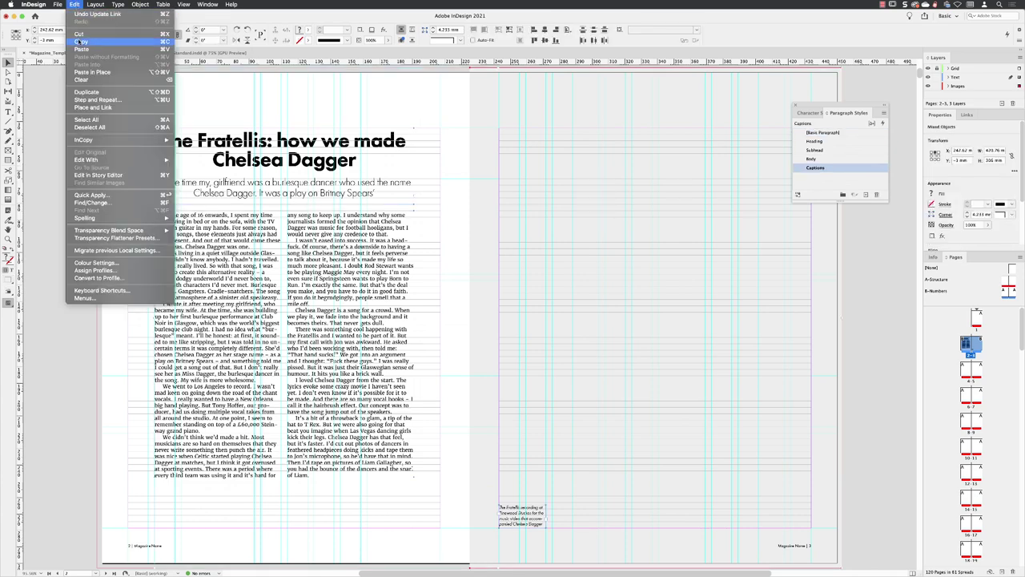
left_click(80, 42)
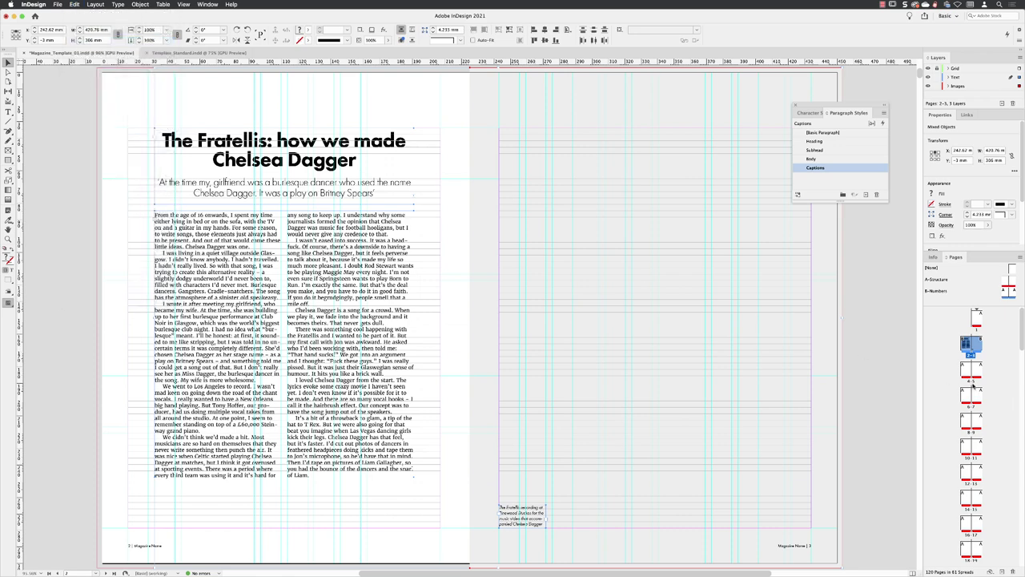
- Paste the copied frames in place on blank spread 4–5, then zoom out and deselect
double_click(971, 370)
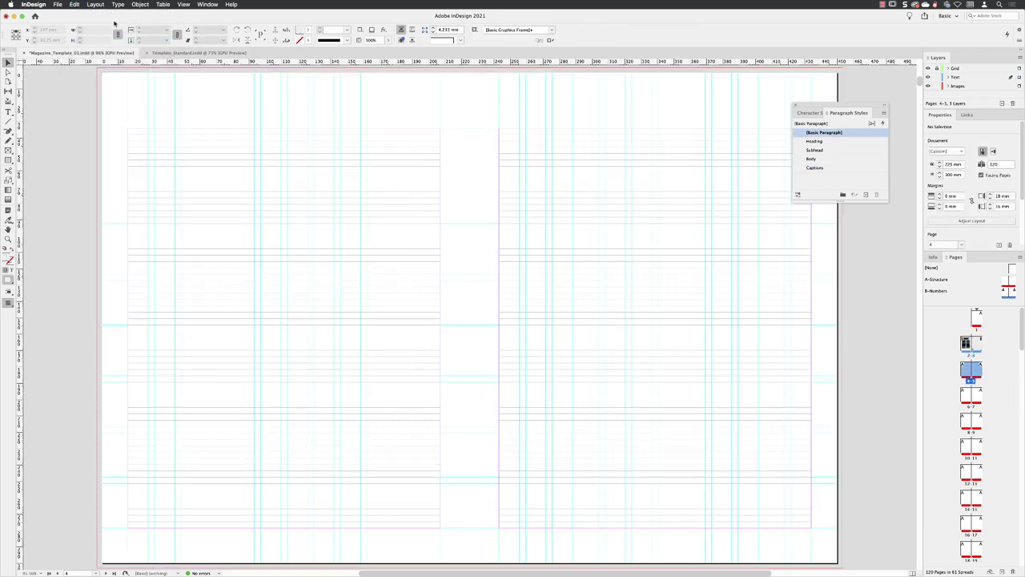
left_click(75, 5)
left_click(92, 71)
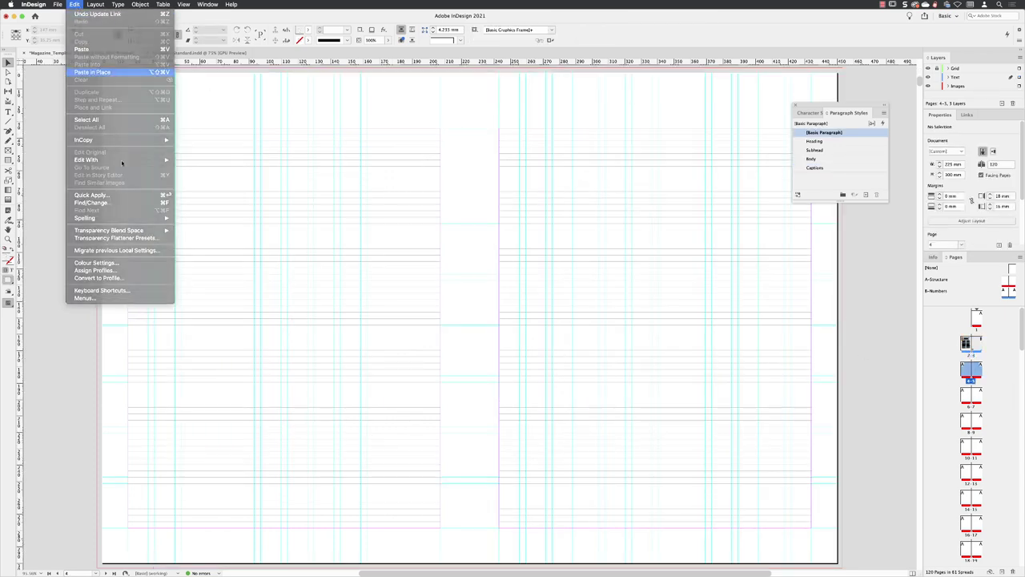
key("super+minus")
key("super+minus")
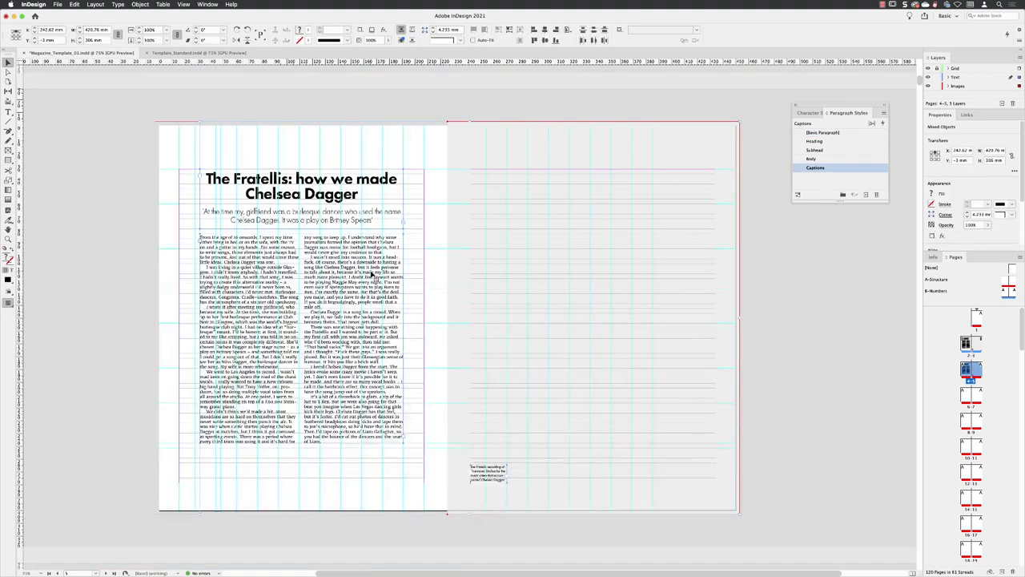
left_click(680, 343)
- Move the caption and main story frames off the pages onto the pasteboard
left_click_drag(503, 423, 718, 388)
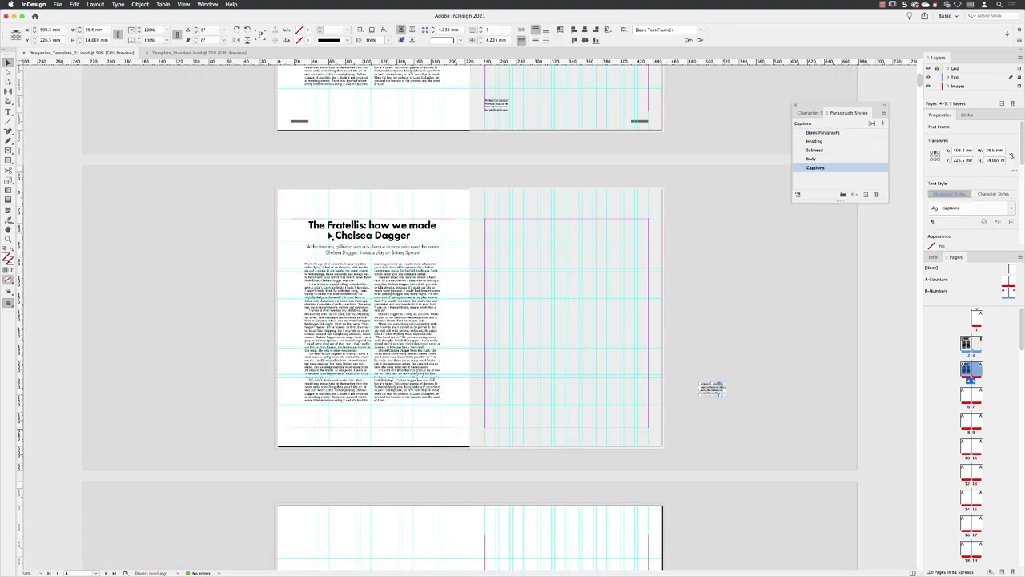
left_click_drag(272, 212, 211, 309)
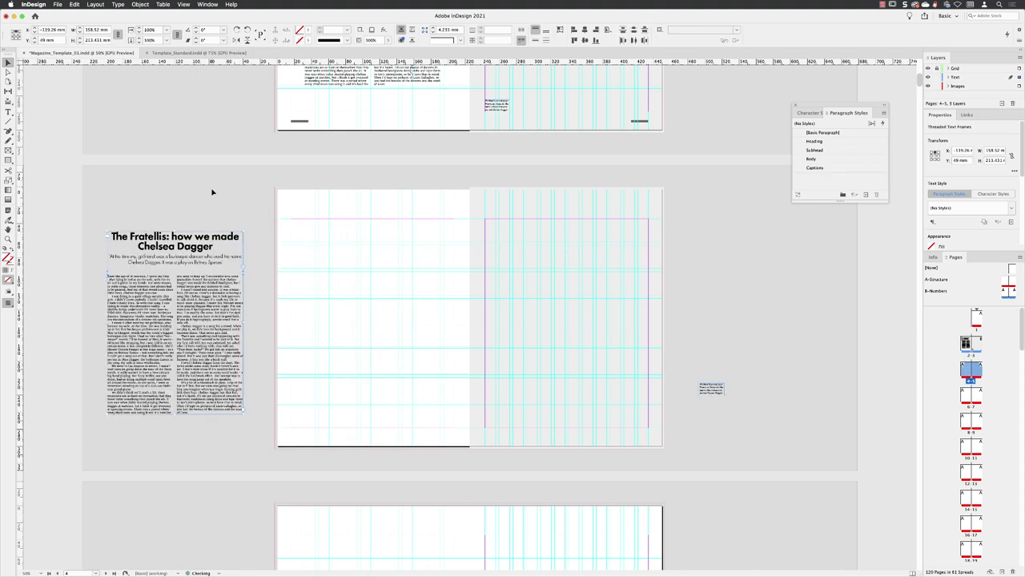
left_click(528, 348)
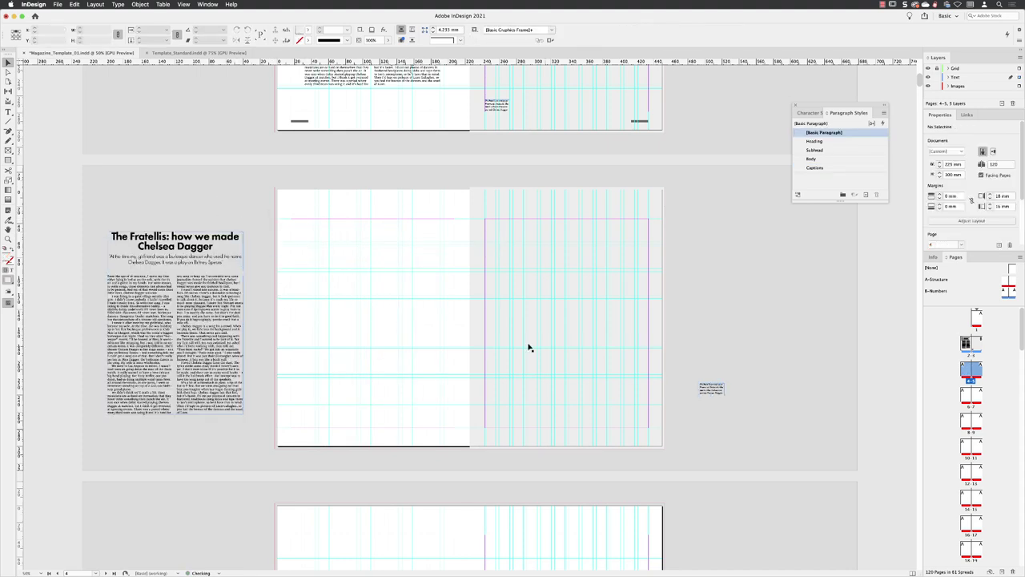
- Extend the grey placeholder's left edge so it covers most of spread 4–5
left_click(563, 320)
left_click_drag(469, 317, 371, 317)
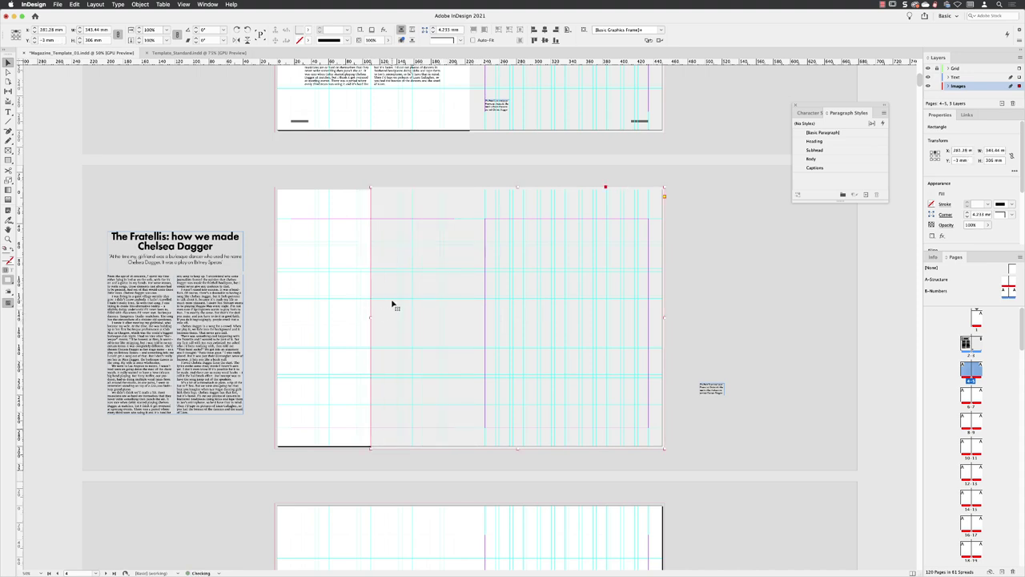
key("super+equal")
left_click(227, 254)
scroll(318, 230, "left", 5)
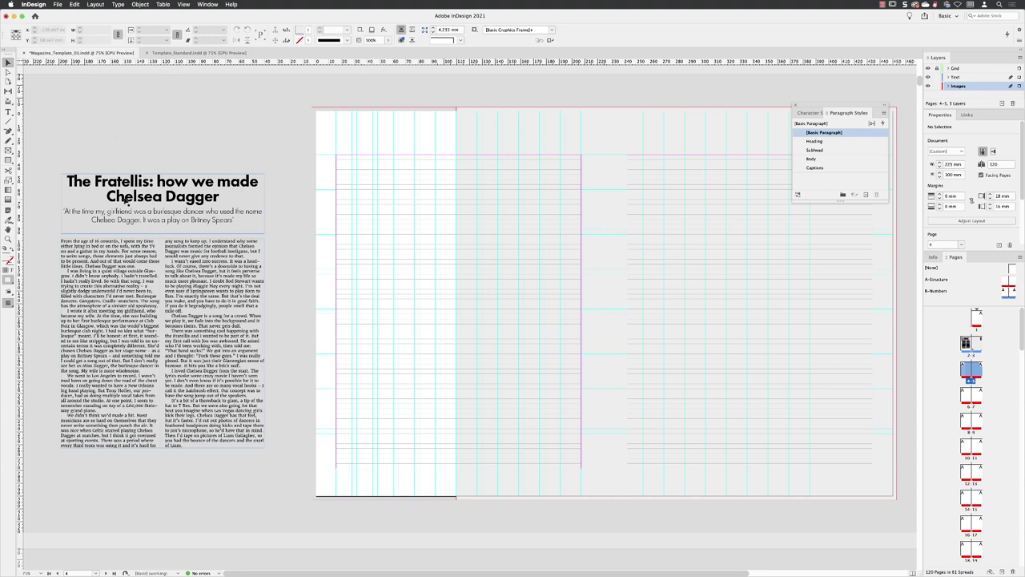
- Left-align all the Fratellis headline, standfirst and article text
left_click(199, 202)
double_click(157, 181)
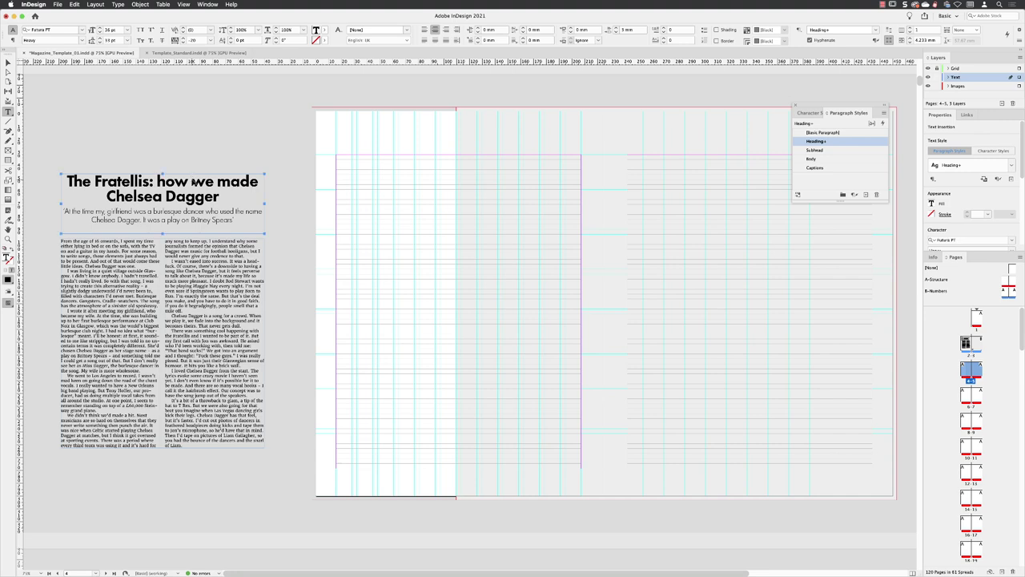
key("super+a")
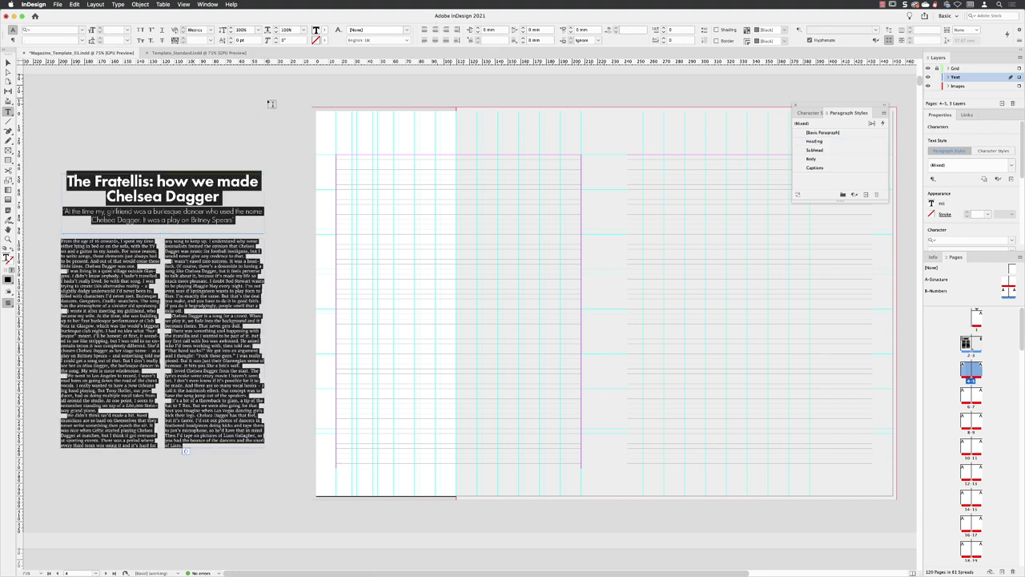
left_click(423, 31)
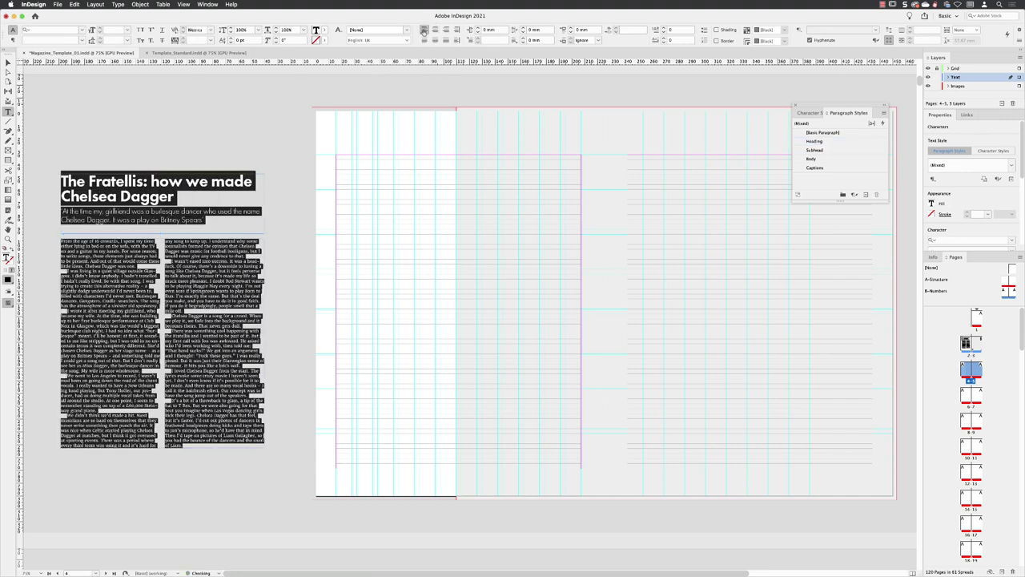
key("Escape")
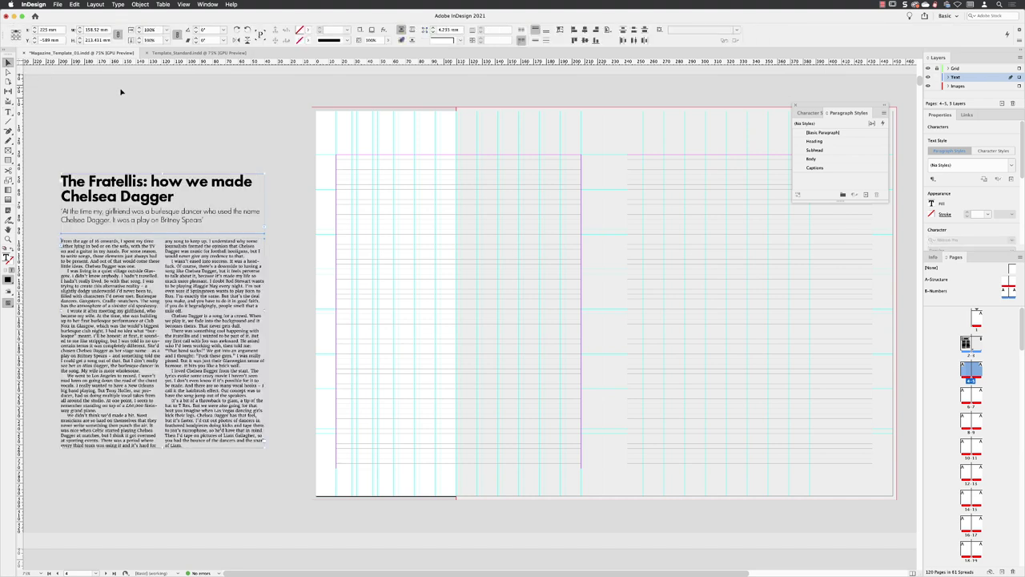
left_click(121, 92)
- Move the headline frame onto page 4 and delete the leftover body frame
left_click_drag(385, 165, 411, 173)
left_click(219, 308)
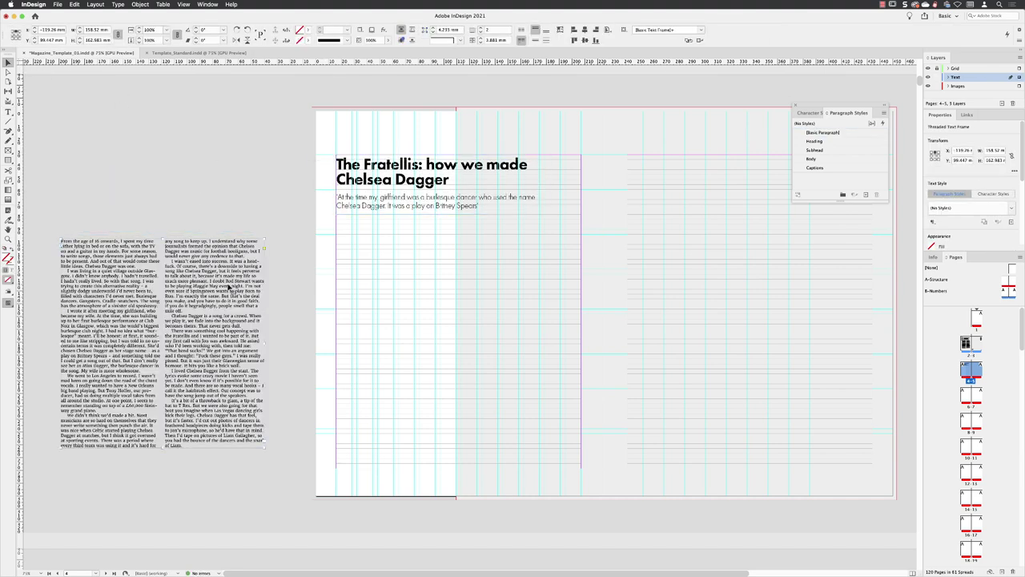
key("Delete")
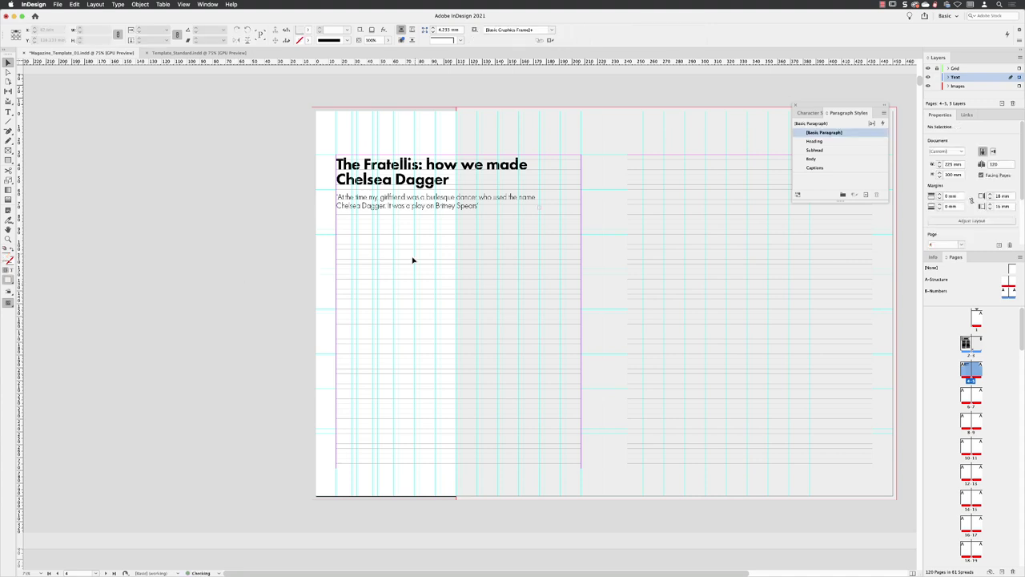
- Resize the text frame to one narrow column and pull the grey placeholder's edge to meet it
left_click(441, 212)
left_click_drag(538, 214, 439, 463)
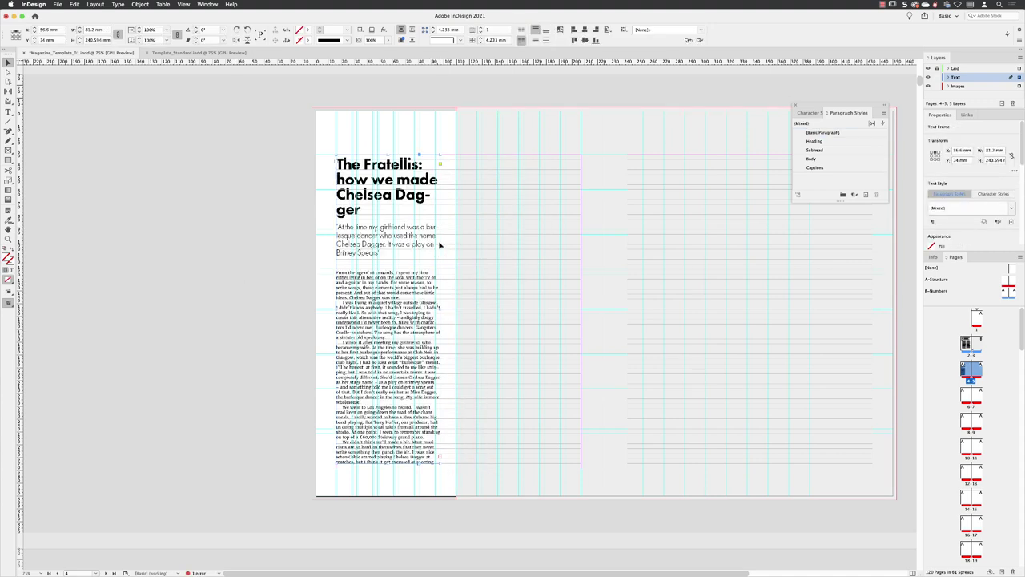
left_click(465, 332)
mouse_move(455, 306)
left_mouse_down()
mouse_move(482, 307)
mouse_move(458, 307)
left_mouse_up()
left_click(440, 309)
left_click_drag(398, 465, 399, 472)
left_click(291, 361)
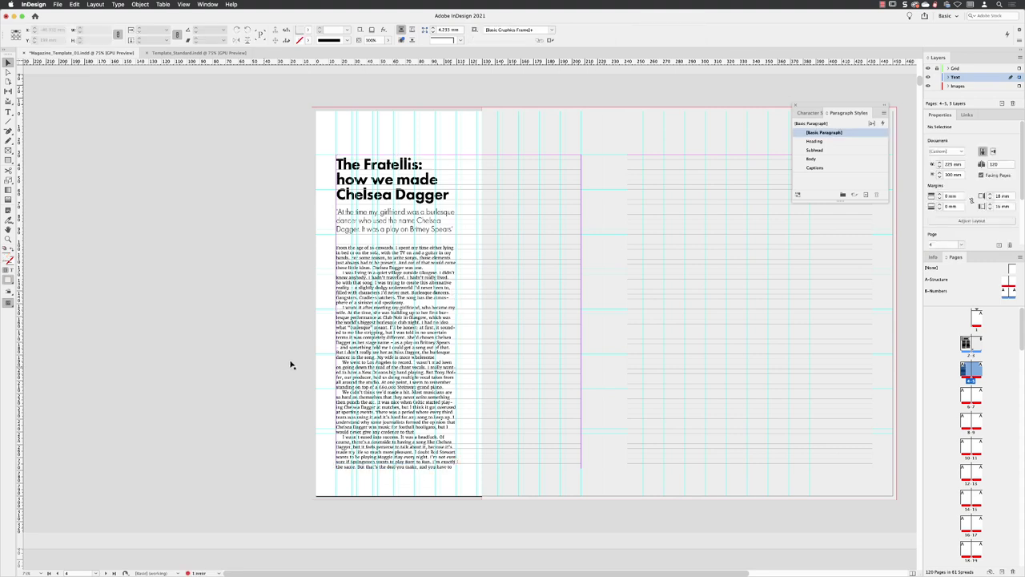
- Apply the B-Numbers master with To Pages set to All Pages
right_click(931, 290)
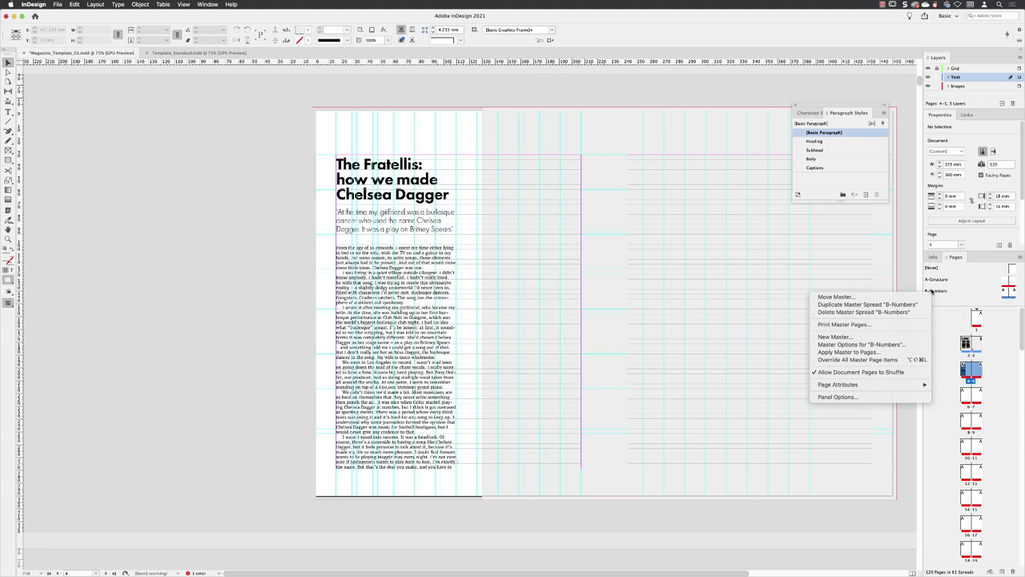
left_click(870, 352)
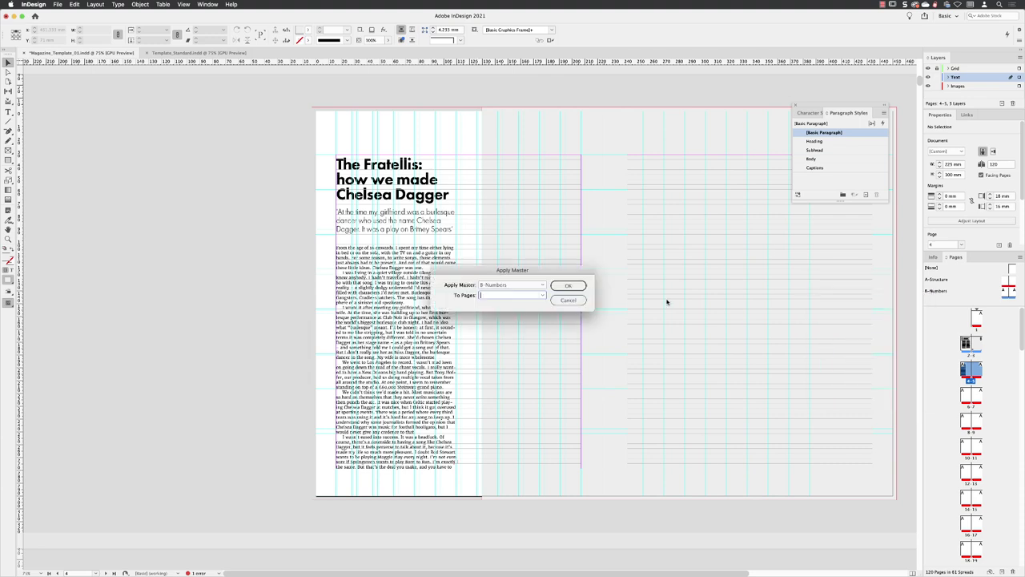
left_click(543, 297)
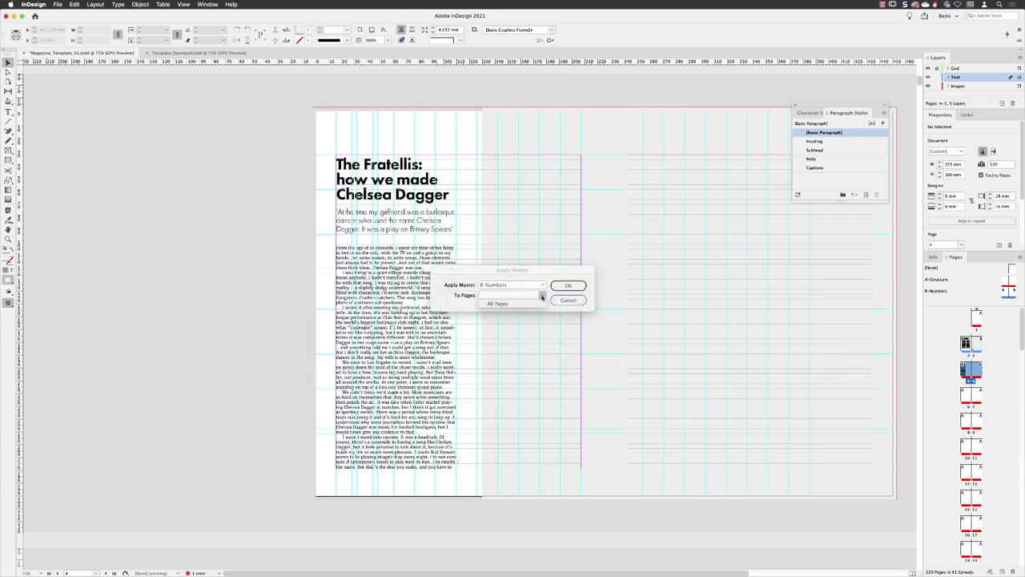
left_click(491, 303)
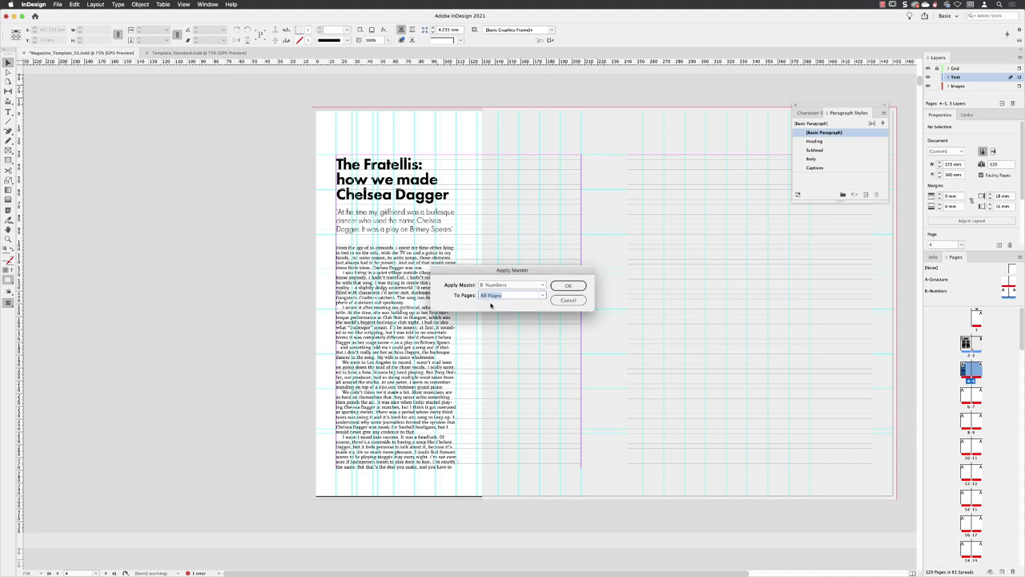
left_click(568, 286)
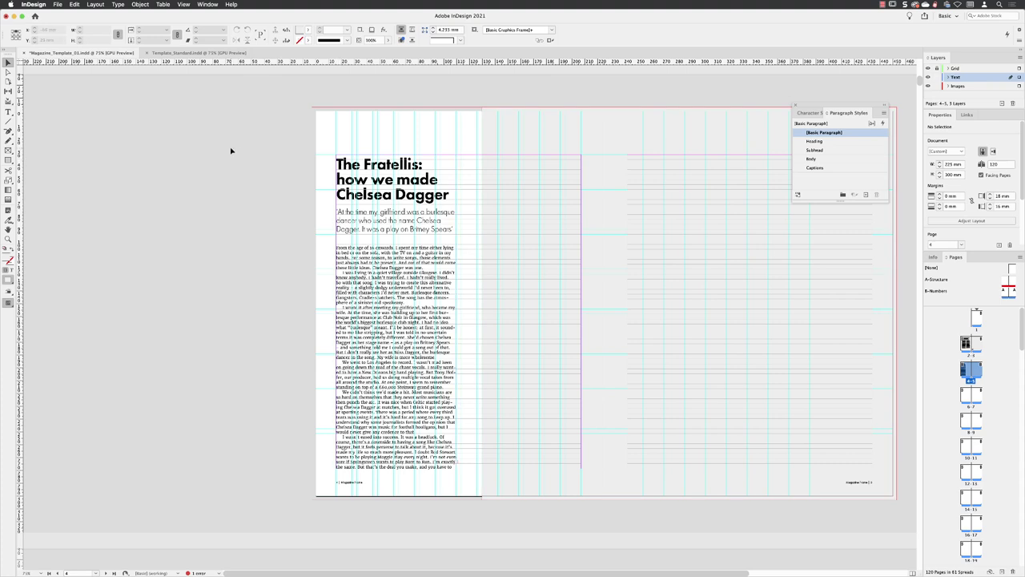
- On the Images layer, draw a rectangle at page 4's top-left margin filled with C=15 M=100 Y=100 K=0 at 100% tint
left_click(965, 85)
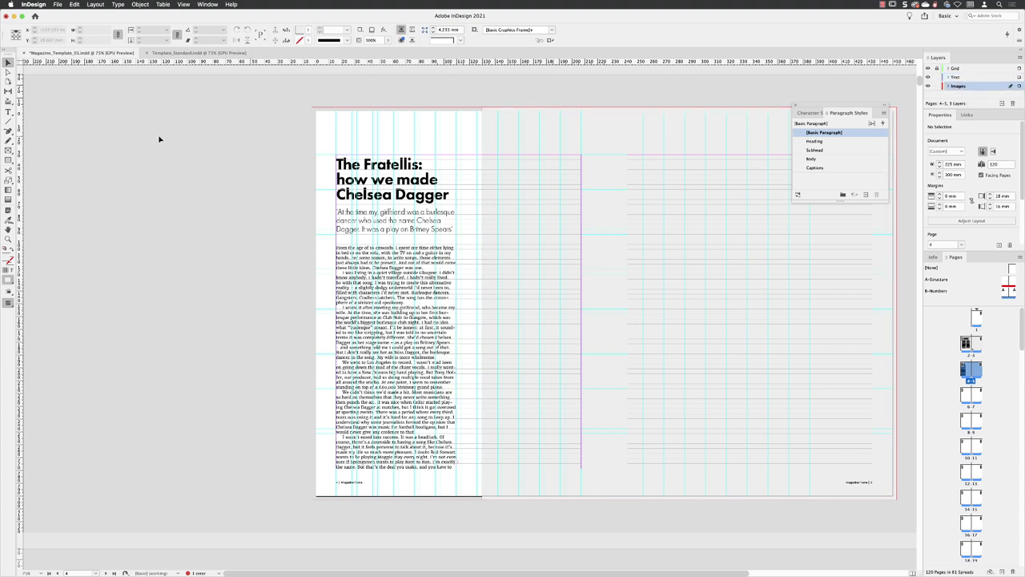
left_click(9, 161)
left_click_drag(336, 106, 373, 145)
left_click(307, 30)
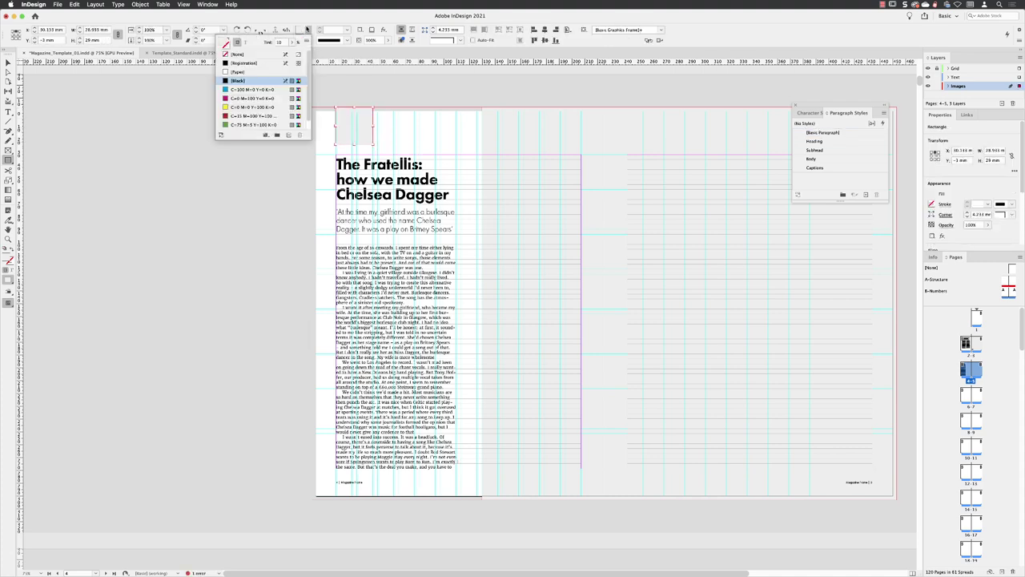
left_click(255, 117)
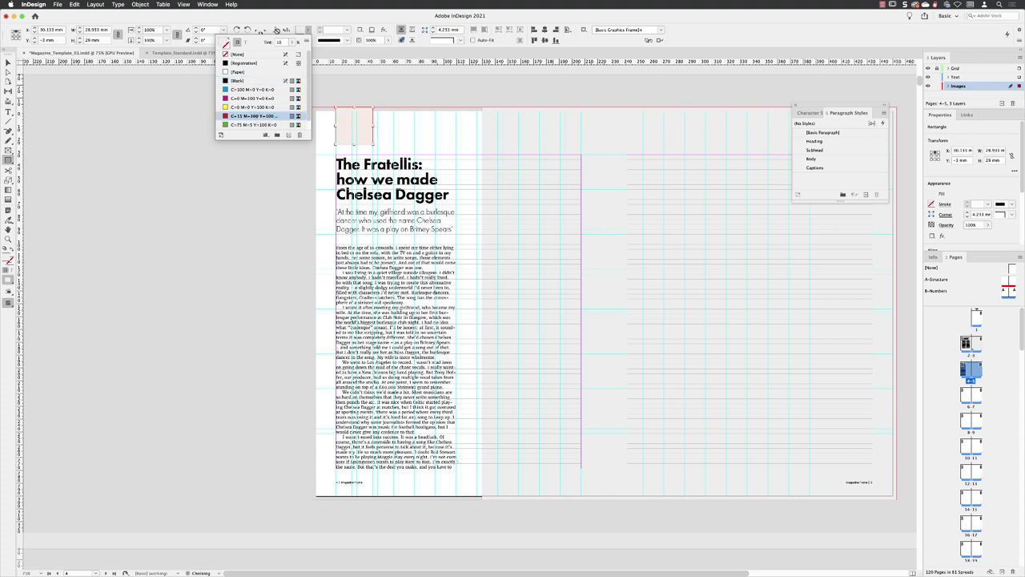
left_click(290, 42)
left_click(288, 53)
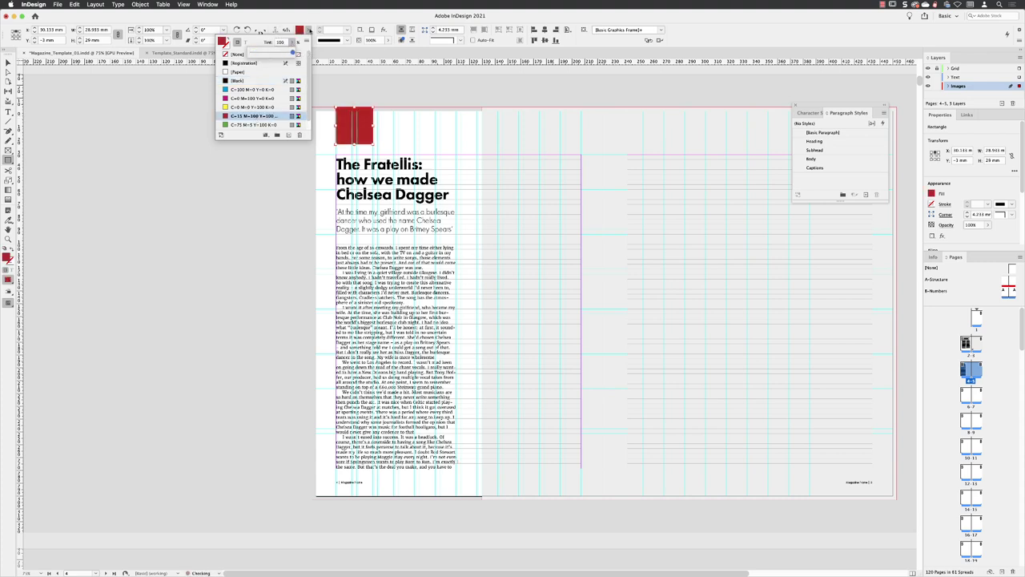
left_click(332, 82)
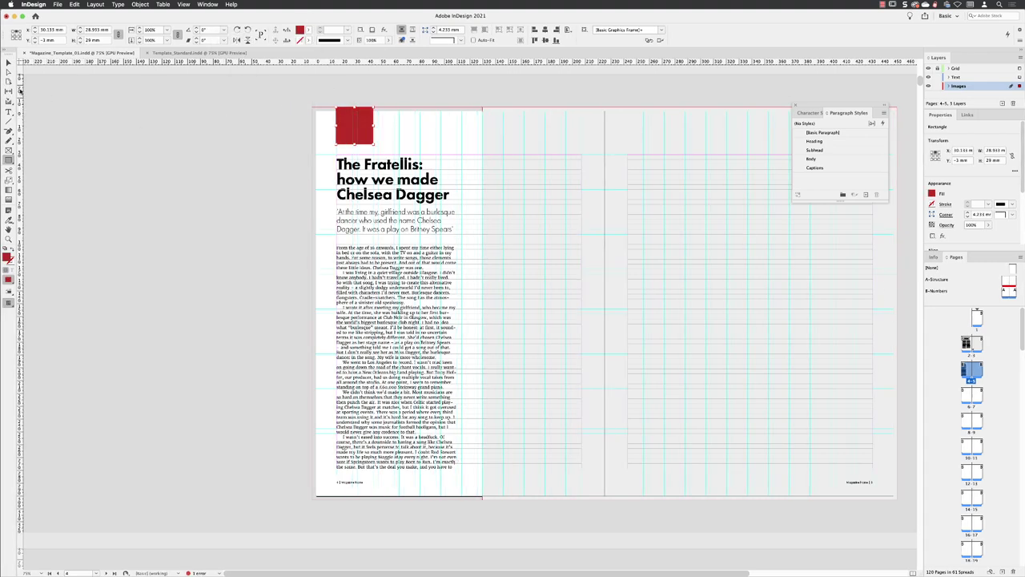
- Zoom in and nudge the red block's left edge slightly right
left_click(8, 63)
key("z")
left_click_drag(346, 121, 399, 236)
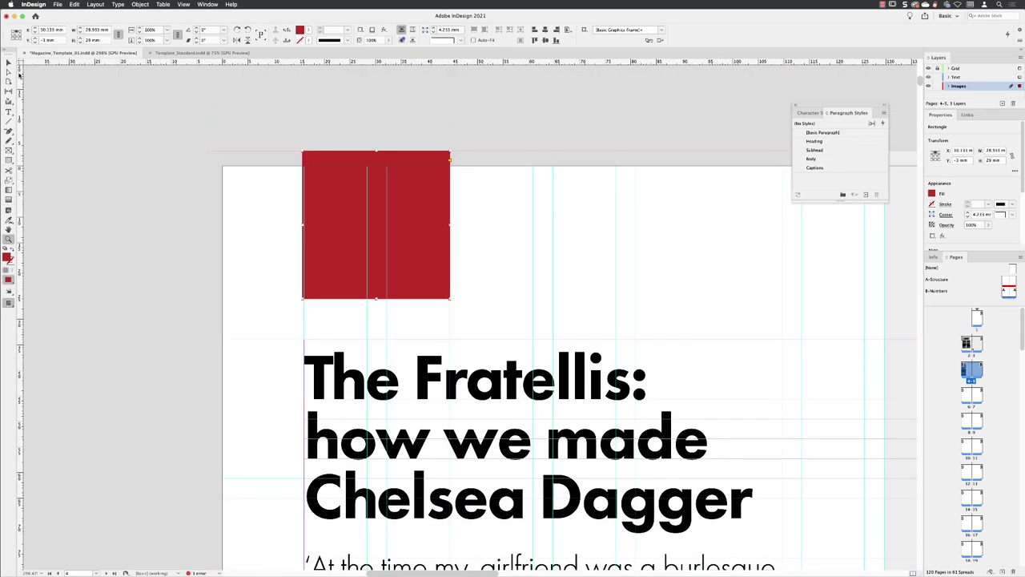
left_click(8, 63)
left_click_drag(301, 225, 304, 225)
left_click(276, 117)
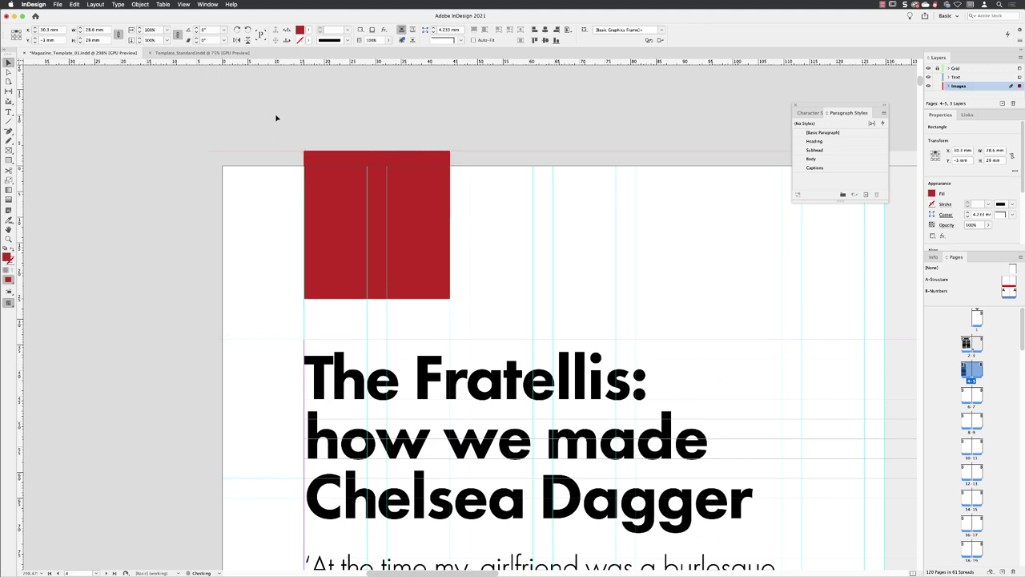
- Raise the red block's bottom edge to about 30 × 29 mm and preview the page
key("super+0")
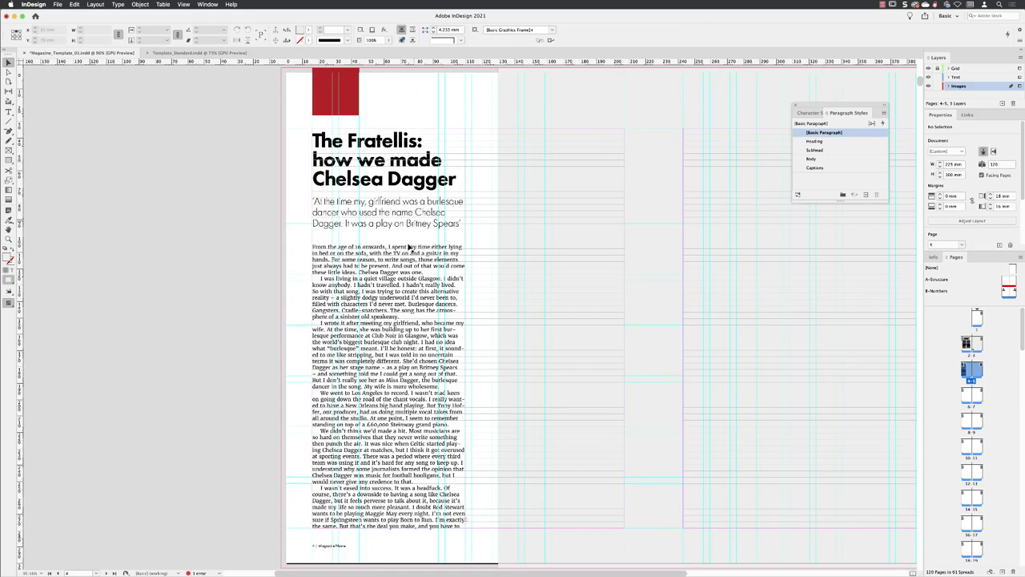
scroll(410, 249, "right", 3)
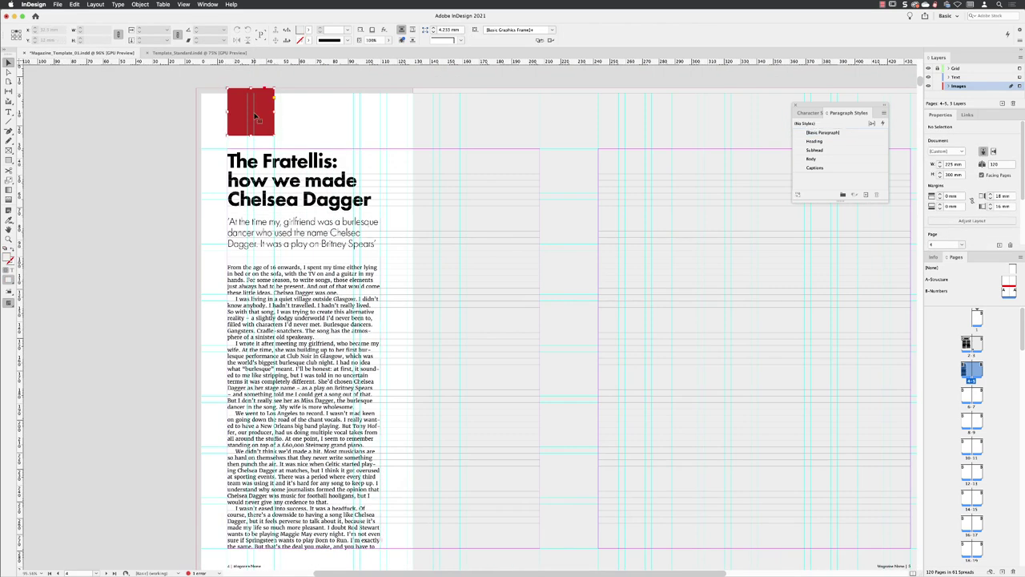
left_click(256, 119)
left_click_drag(251, 136, 251, 122)
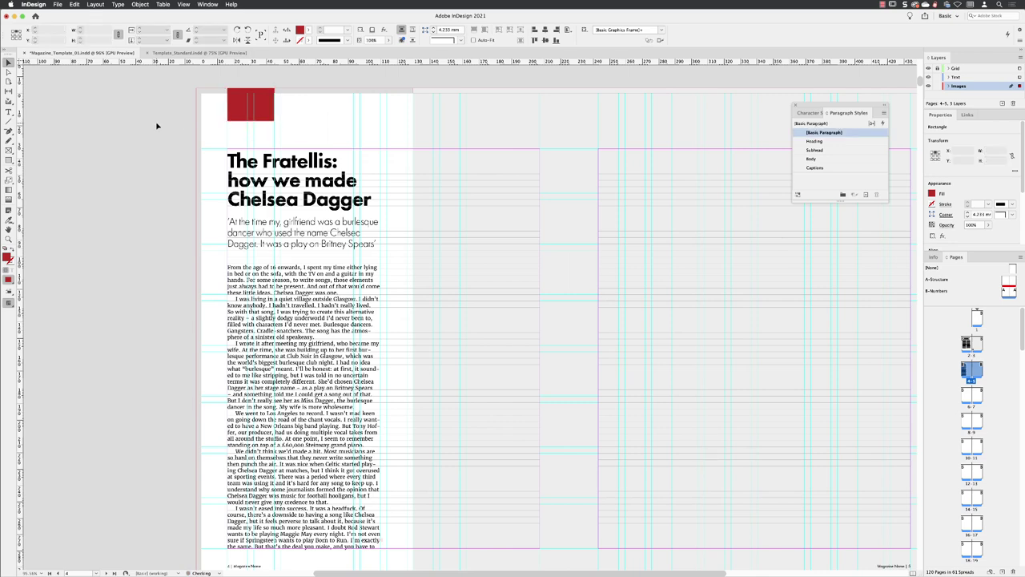
left_click(157, 126)
key("w")
scroll(157, 126, "right", 3)
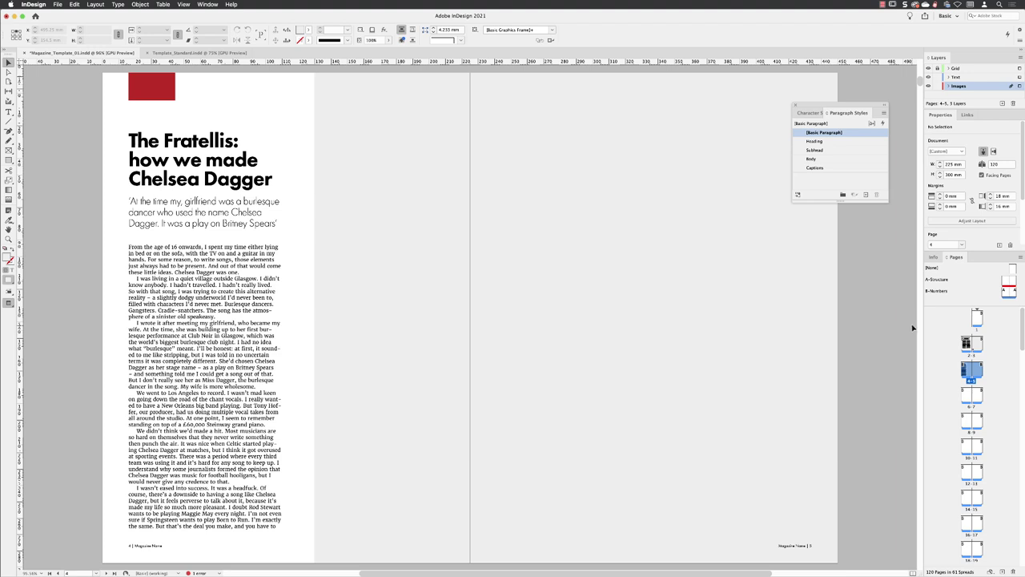
- Draw a Captions-style caption frame near the bottom right of page 5
key("w")
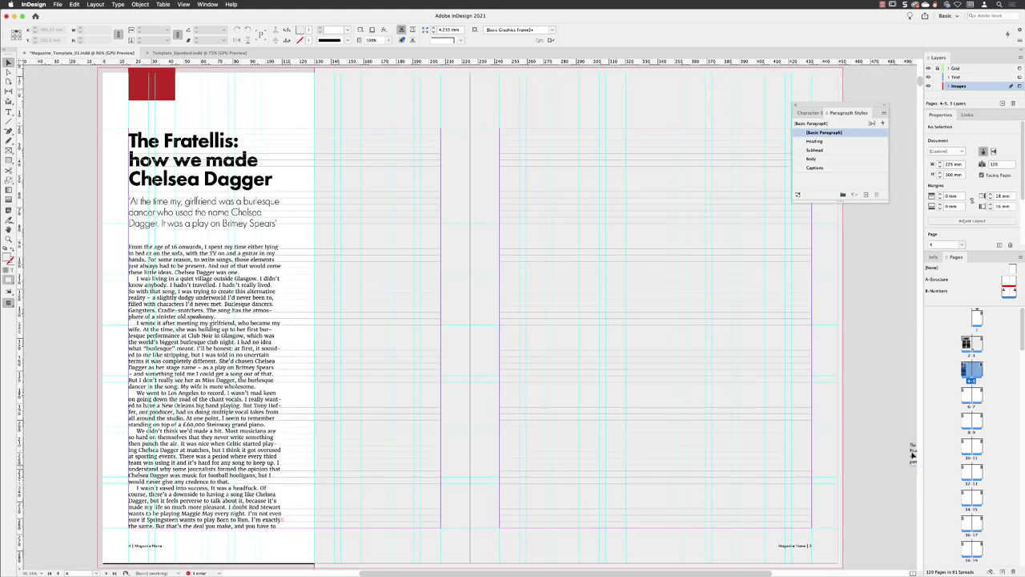
left_click(815, 167)
left_click_drag(816, 495, 765, 529)
left_click(854, 488)
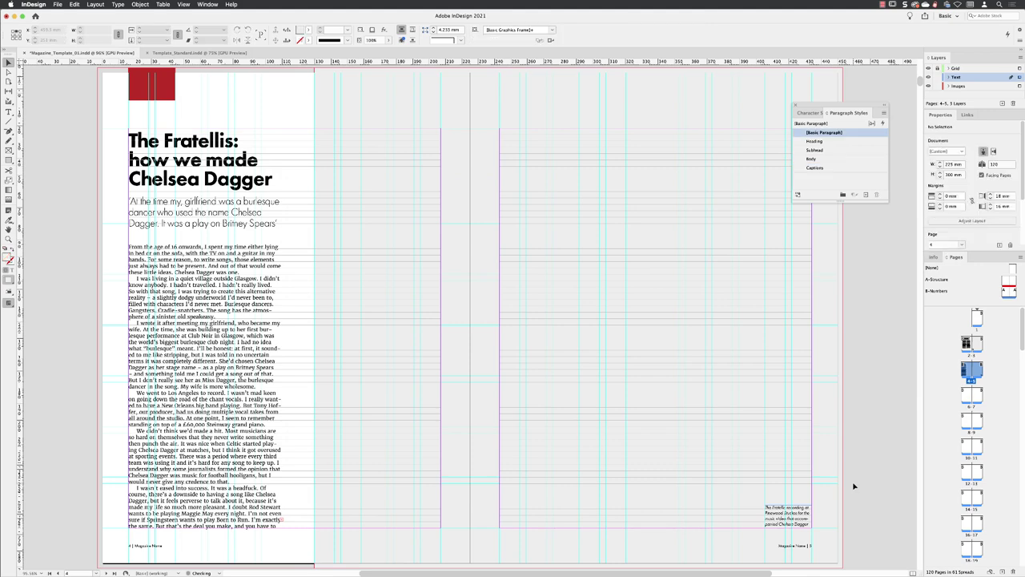
- Preview the finished spread 4–5, zoom out and scroll on toward spread 6–7
key("w")
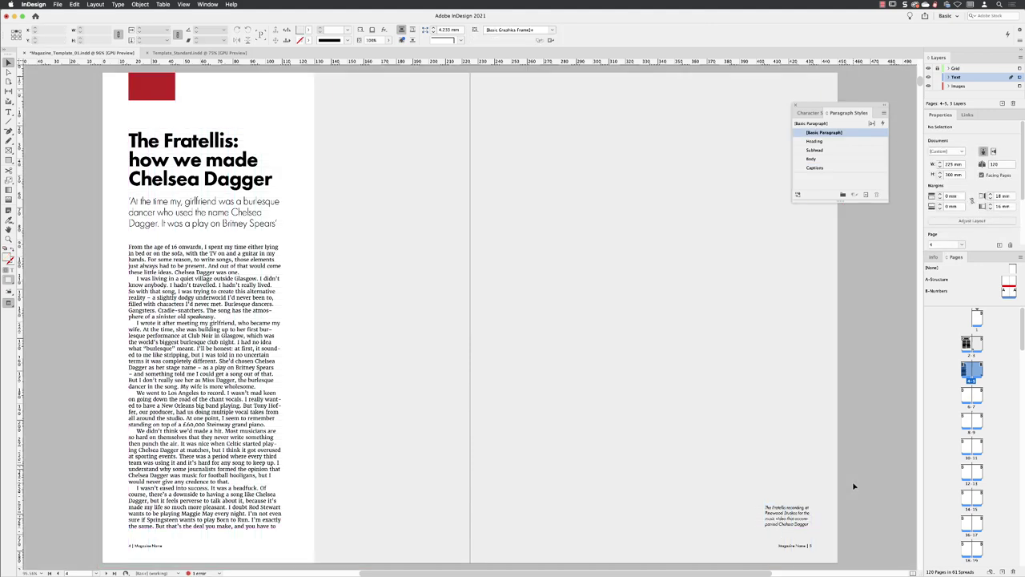
key("p")
key("super+minus")
left_click_drag(851, 392, 826, 371)
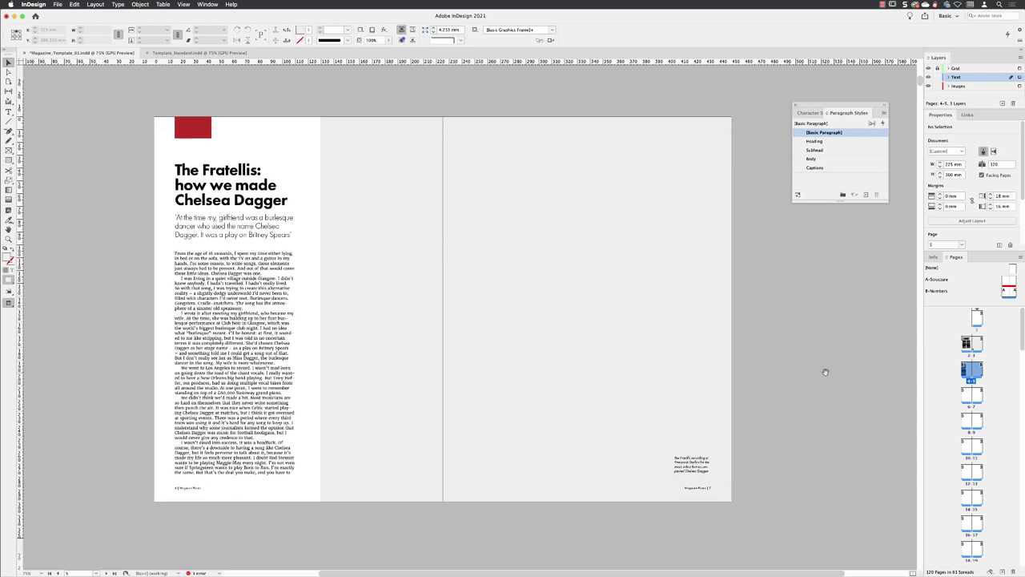
key("w")
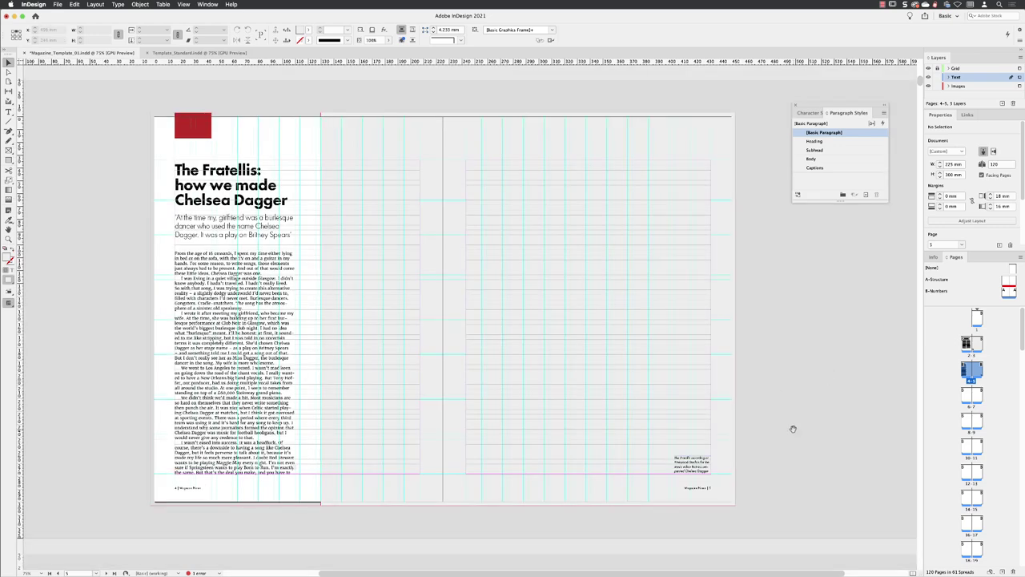
scroll(665, 341, "down", 1)
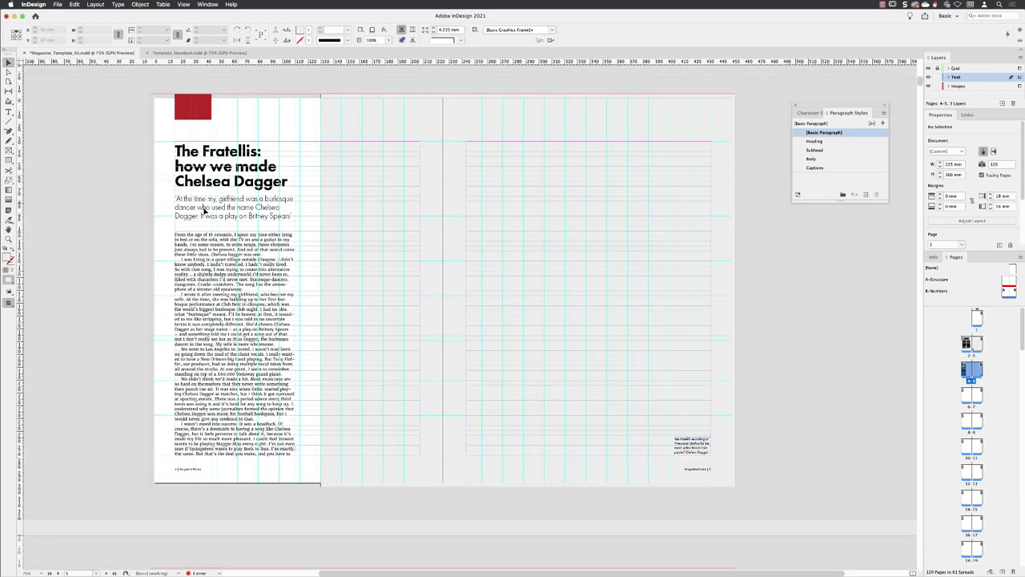
left_click_drag(101, 147, 725, 471)
left_click(770, 459)
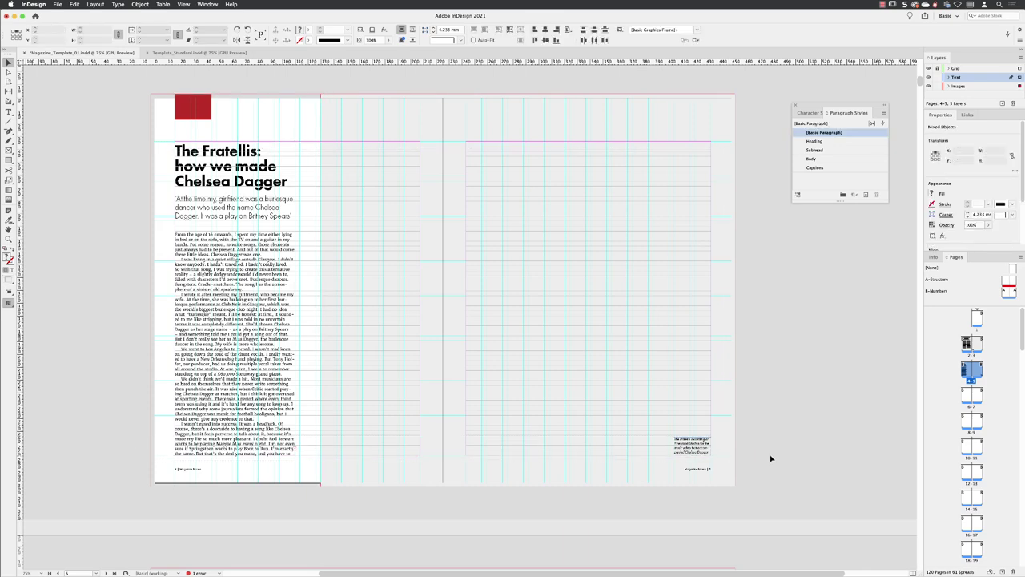
scroll(769, 457, "down", 10)
- Paste the article in place on spread 6–7, delete its heading and standfirst, and lower the frame's top edge
scroll(706, 264, "down", 5)
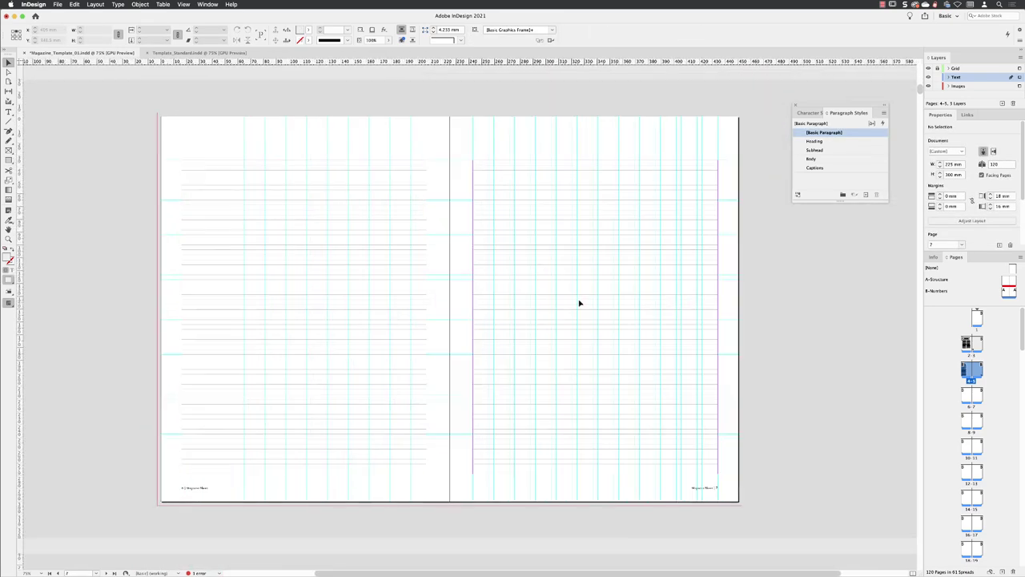
key("super+alt+shift+v")
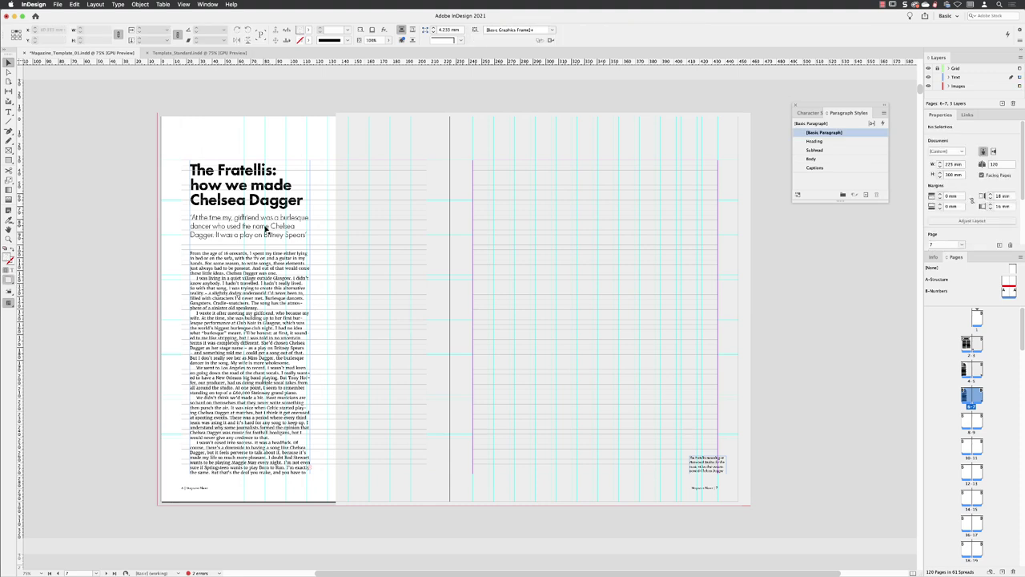
double_click(191, 254)
left_click_drag(190, 253, 188, 160)
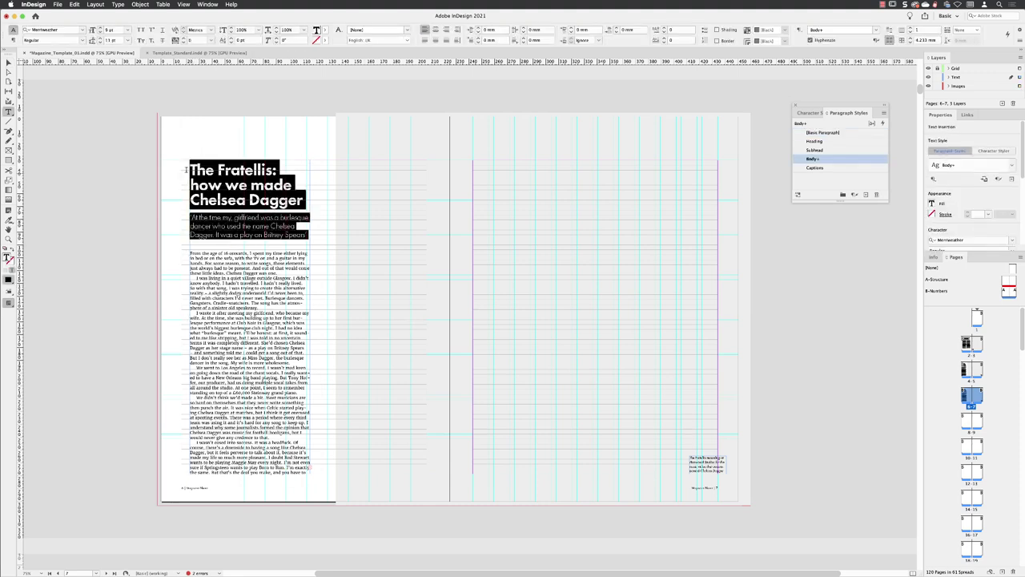
key("BackSpace")
key("Escape")
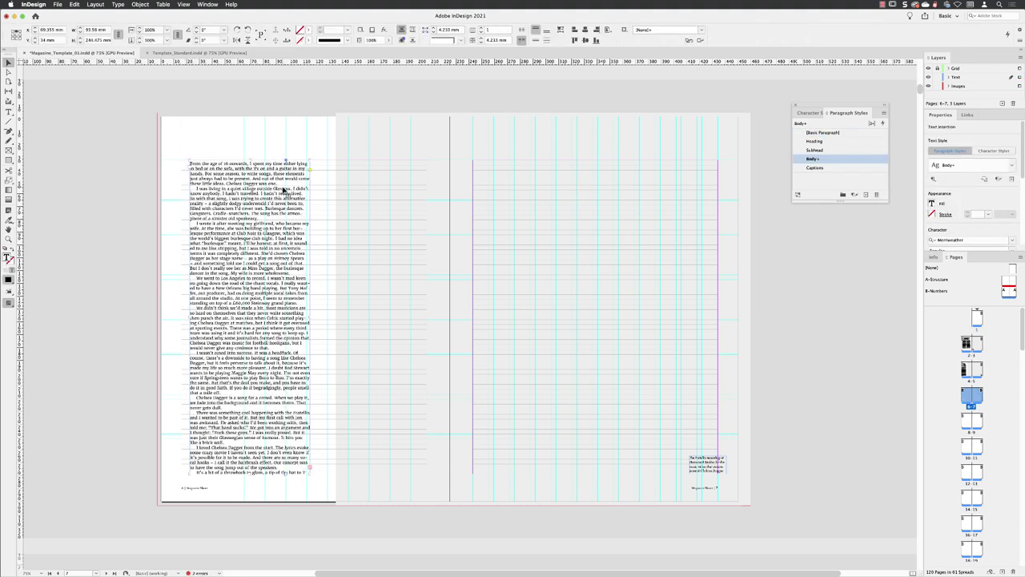
left_click(168, 247)
left_click(255, 171)
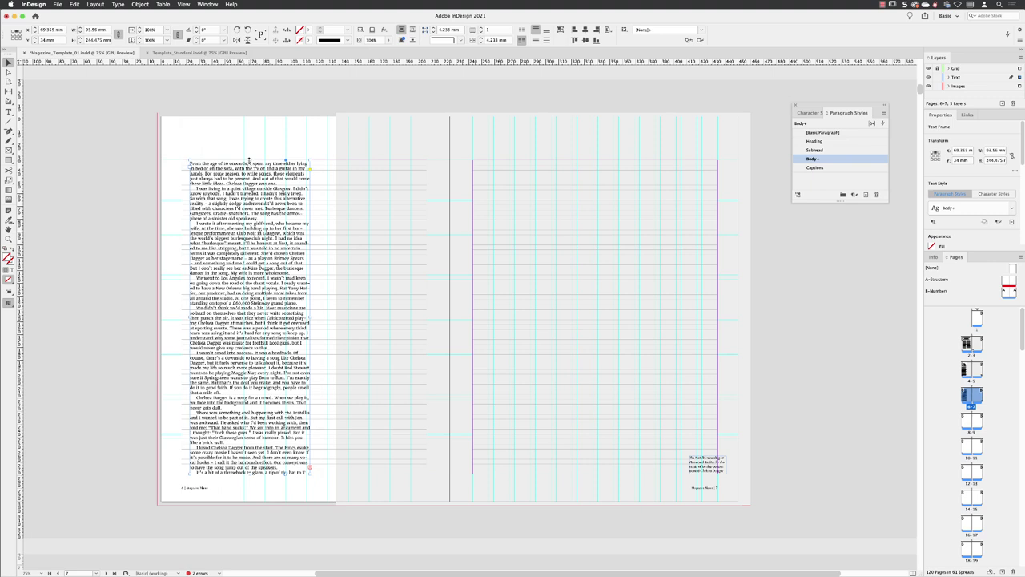
left_click_drag(249, 161, 264, 427)
- Draw a rectangle frame bleeding across the top of spread 6–7 and extend it downward
key("f")
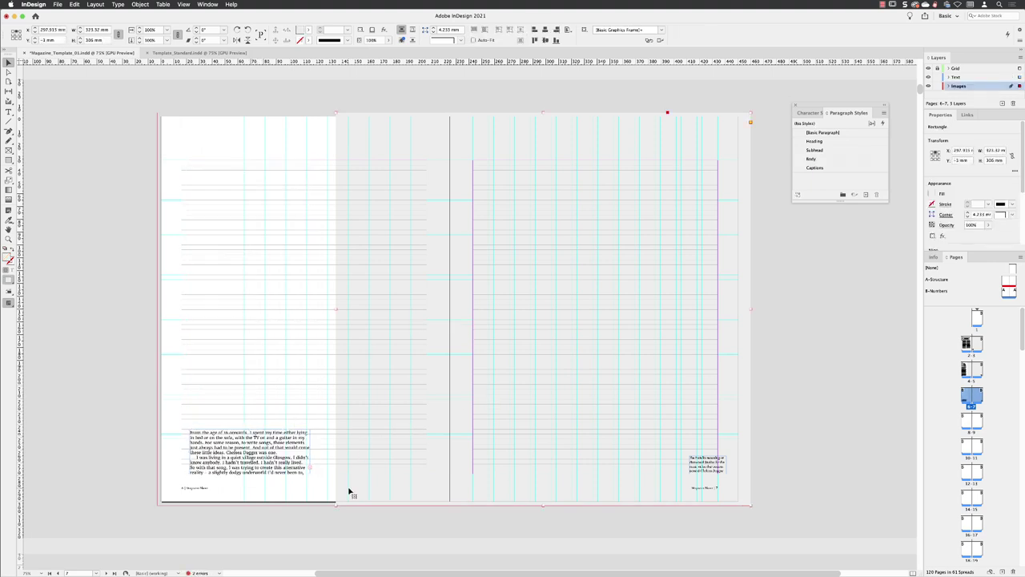
left_click_drag(337, 503, 163, 238)
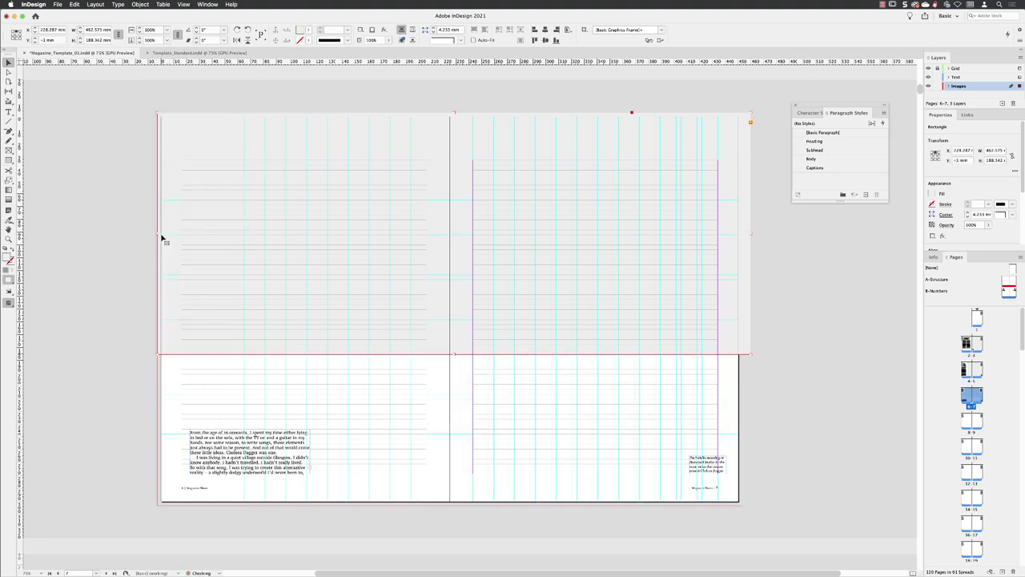
left_click_drag(454, 354, 455, 394)
left_click(819, 350)
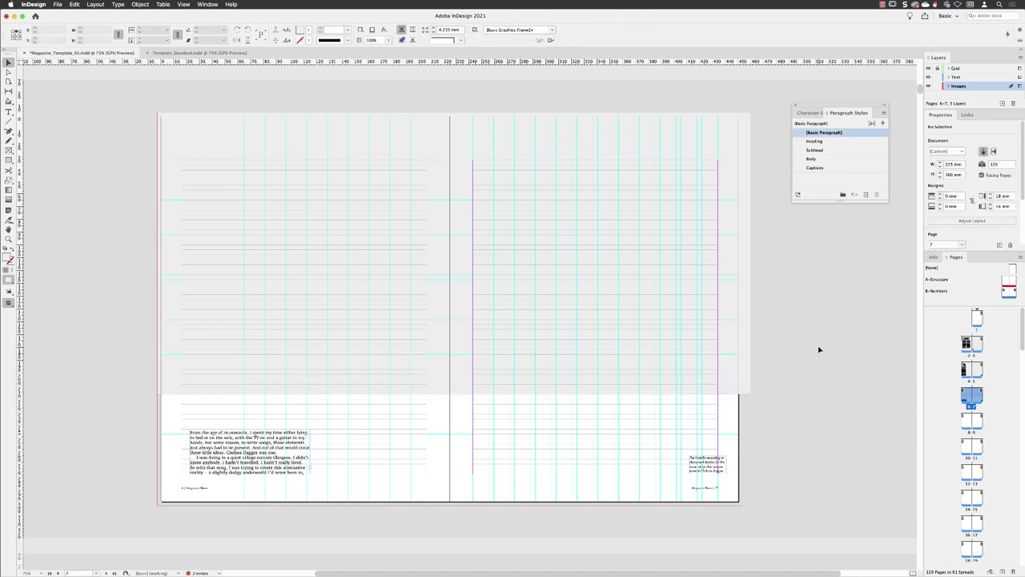
- Reposition and enlarge the page 6 body frame, setting 2 columns with an 11 pt gutter
double_click(261, 438)
left_click_drag(261, 439, 253, 408)
left_click_drag(302, 446, 385, 474)
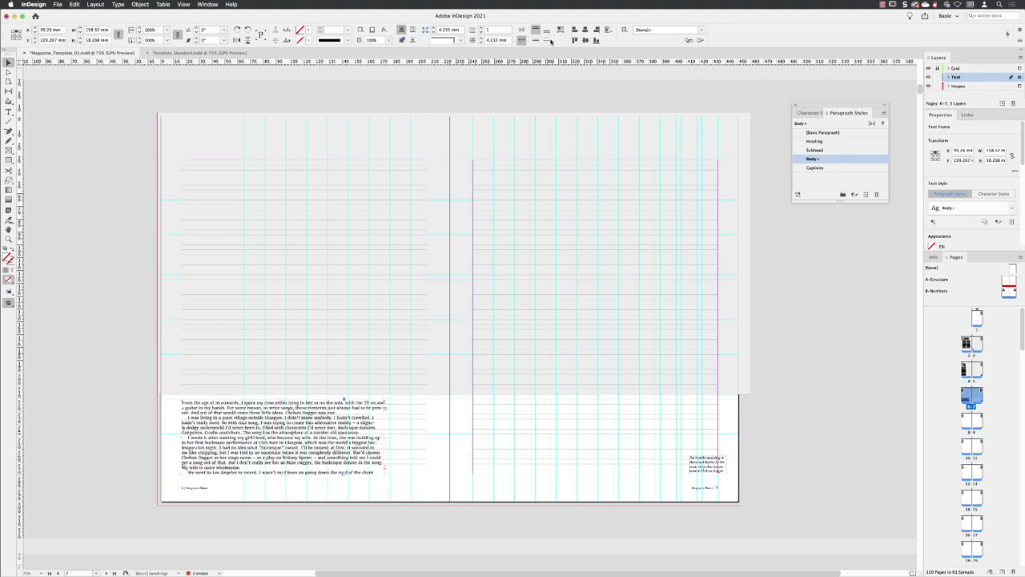
left_click(480, 28)
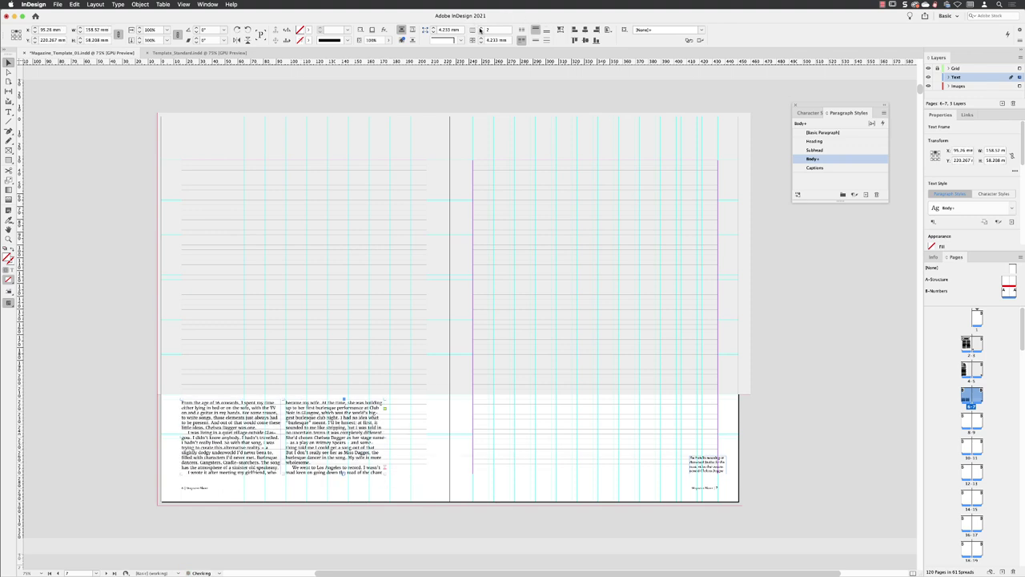
left_click(503, 40)
type("11 pt")
key("Return")
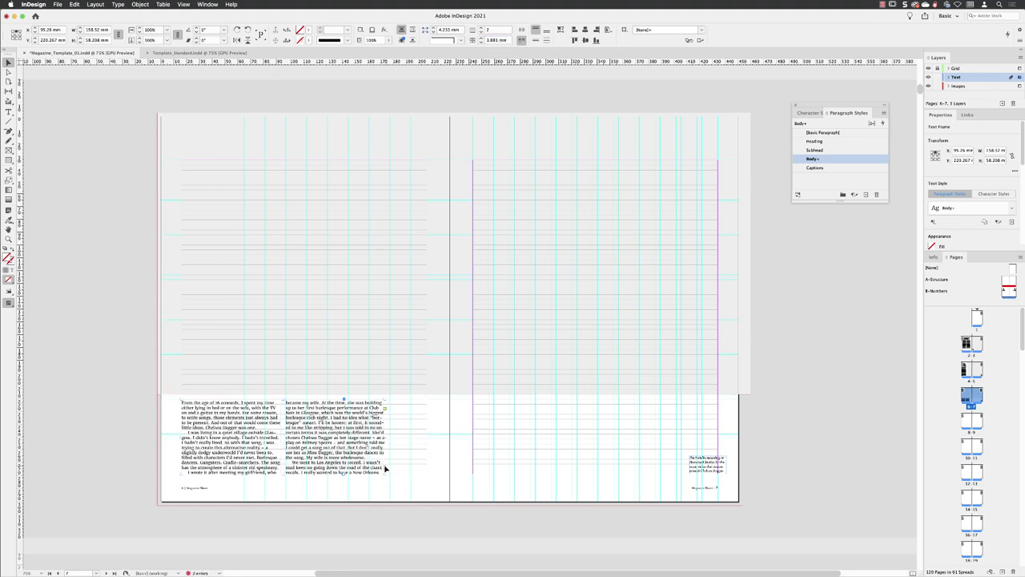
- Flow the overflow text into a new frame on page 7 with 2 columns and an 11 pt gutter
left_click(385, 470)
left_click(473, 399)
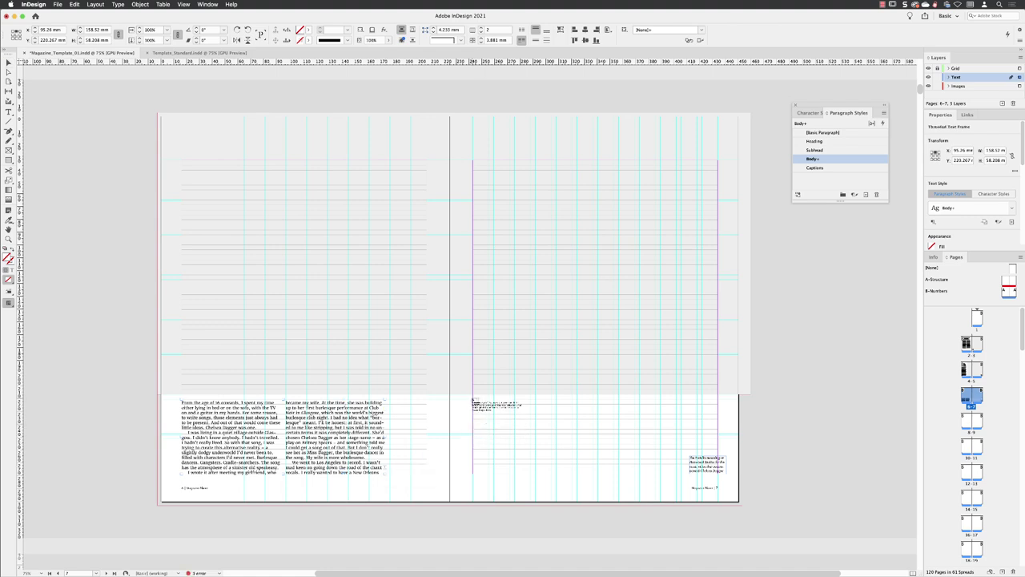
left_click(473, 399)
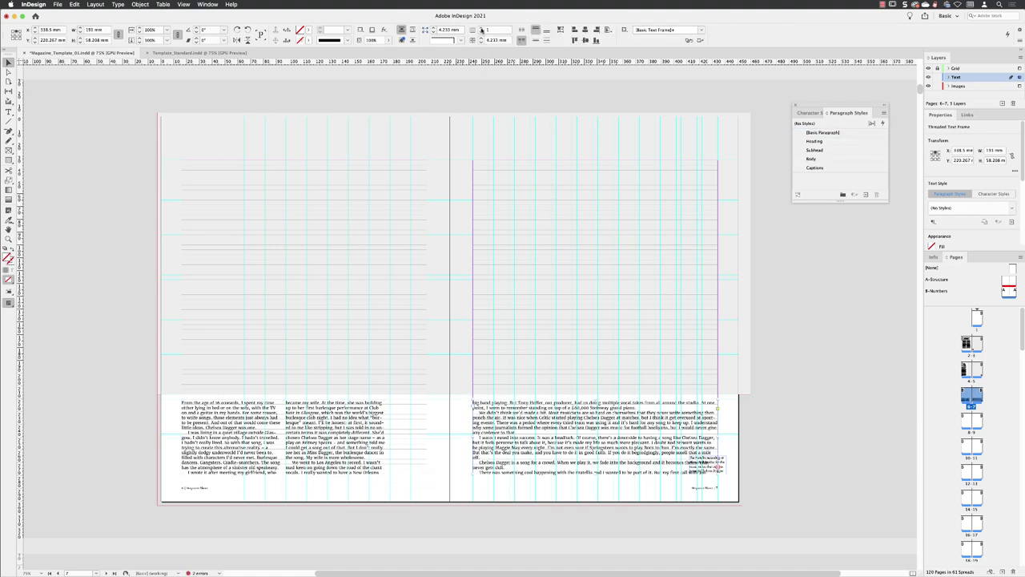
left_click(481, 29)
key("Tab")
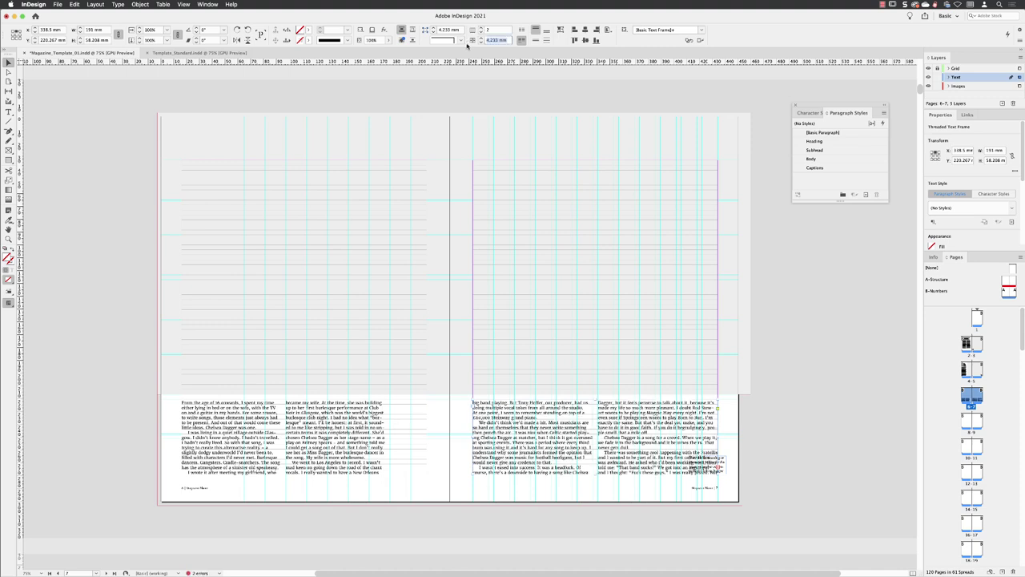
type("11pt")
key("Return")
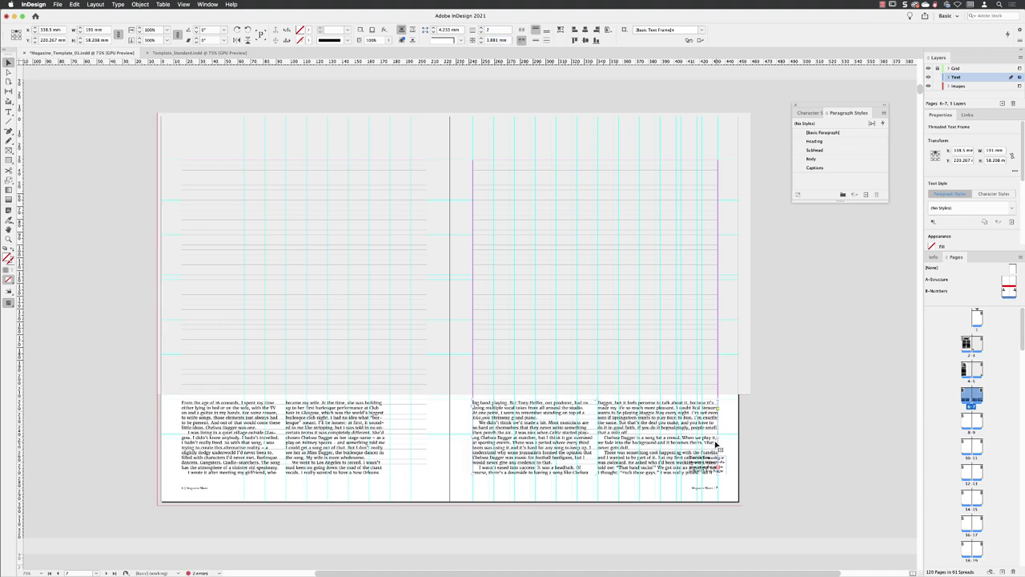
- Narrow the page 7 text frame and move the caption into page 6's third column
left_click_drag(716, 437, 675, 437)
left_click(762, 433)
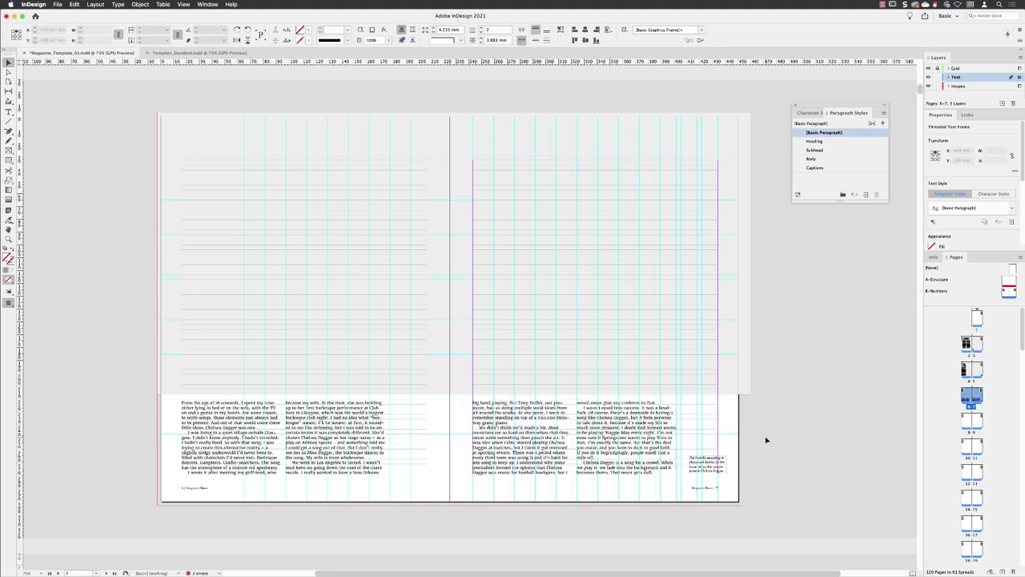
left_click_drag(708, 471, 410, 414)
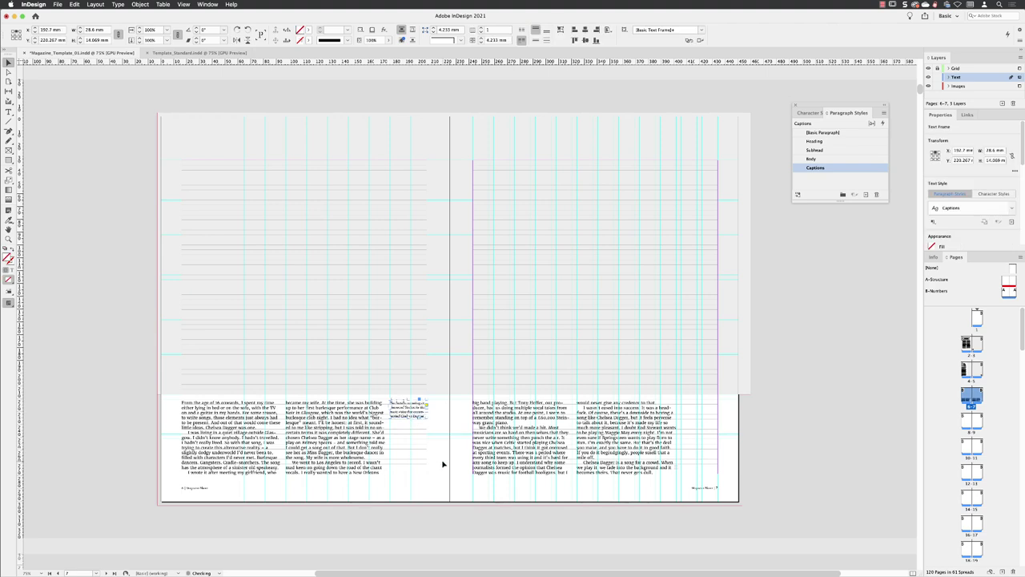
left_click(442, 464)
key("w")
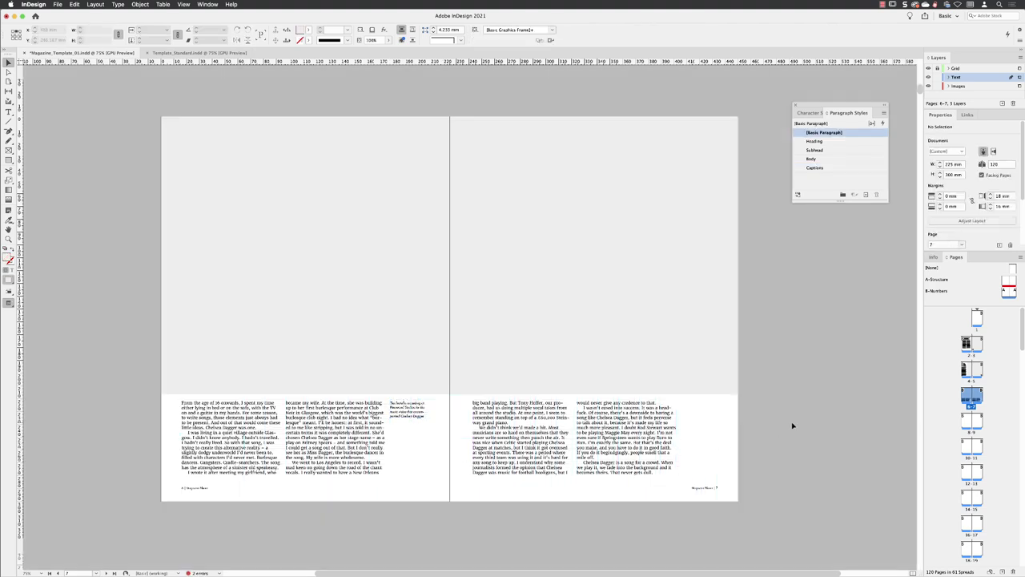
- Widen the page 7 text frame to the margin and set it to 3 columns
left_click(676, 437)
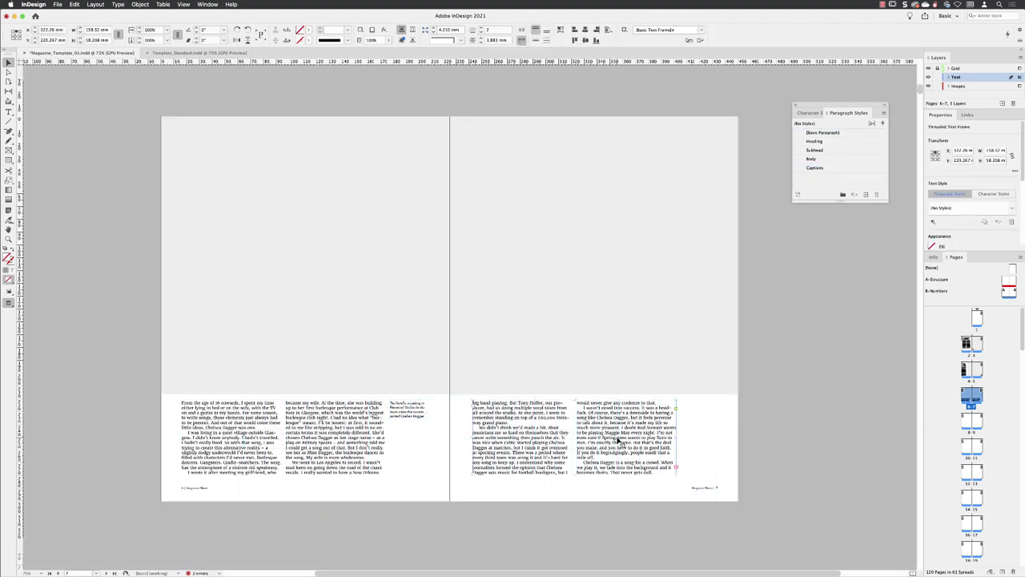
key("w")
left_click_drag(675, 437, 717, 438)
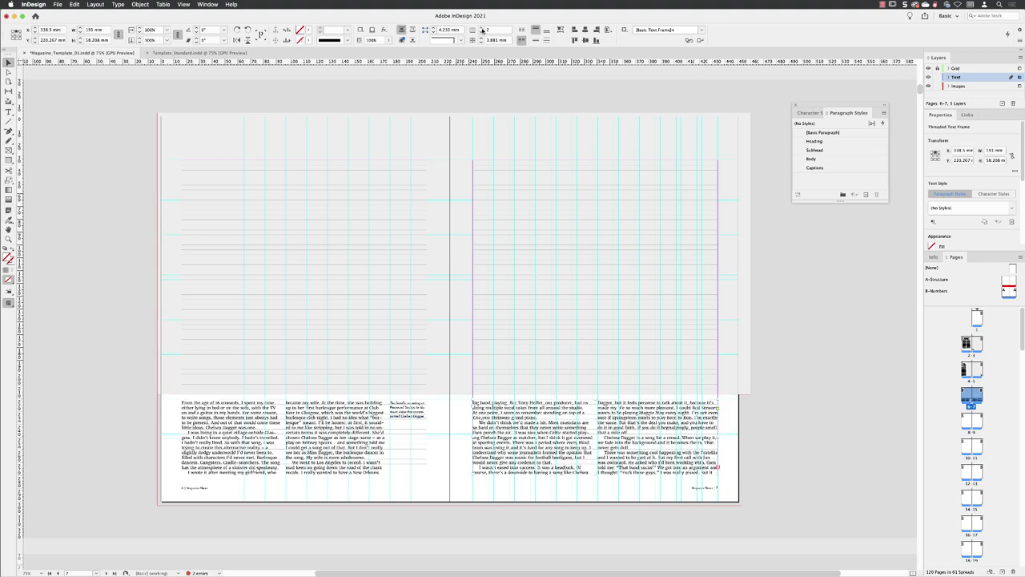
left_click(480, 28)
left_click(753, 449)
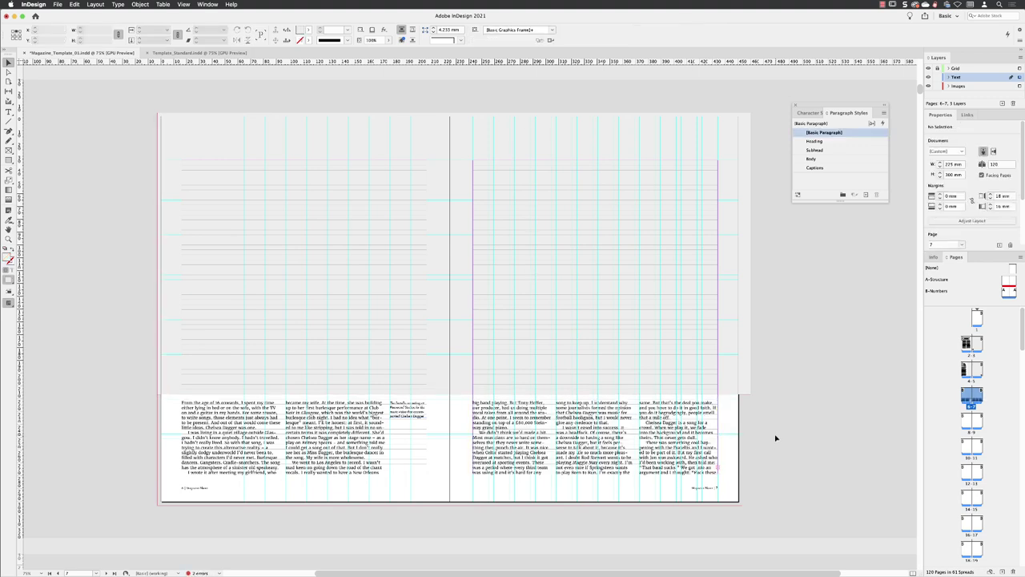
key("w")
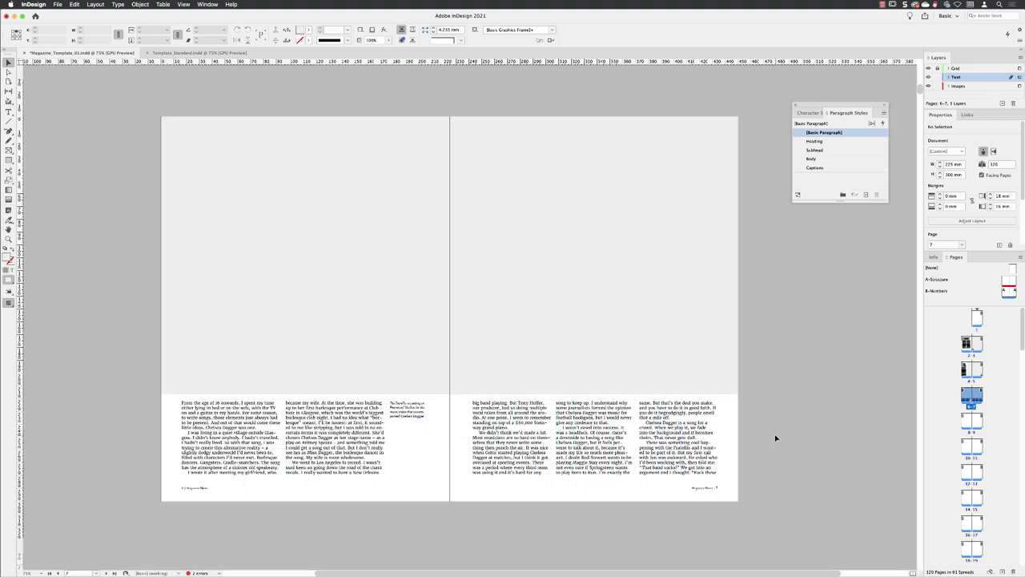